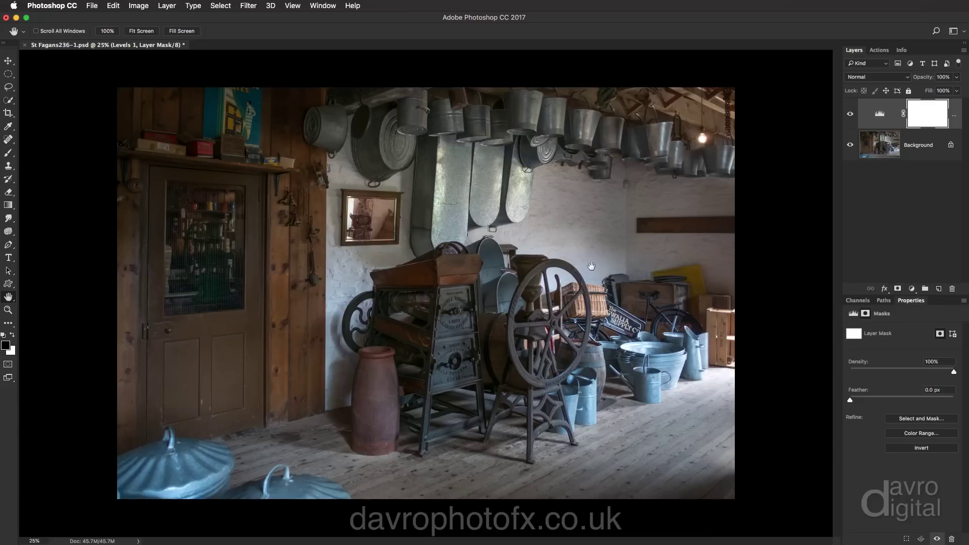
# - Add a Color Balance layer with midtones Cyan/Red +56 and Yellow/Blue -51
pyautogui.click(913, 288)
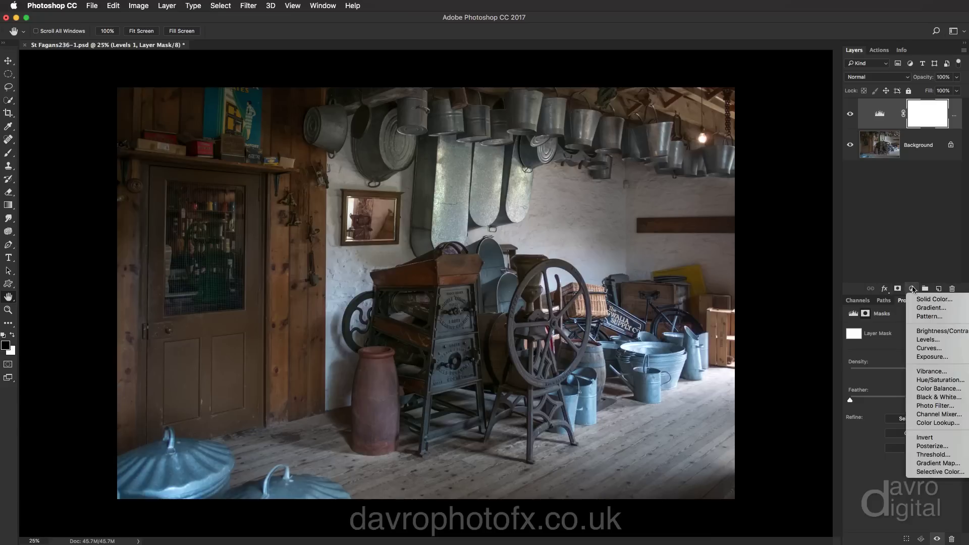
pyautogui.click(924, 388)
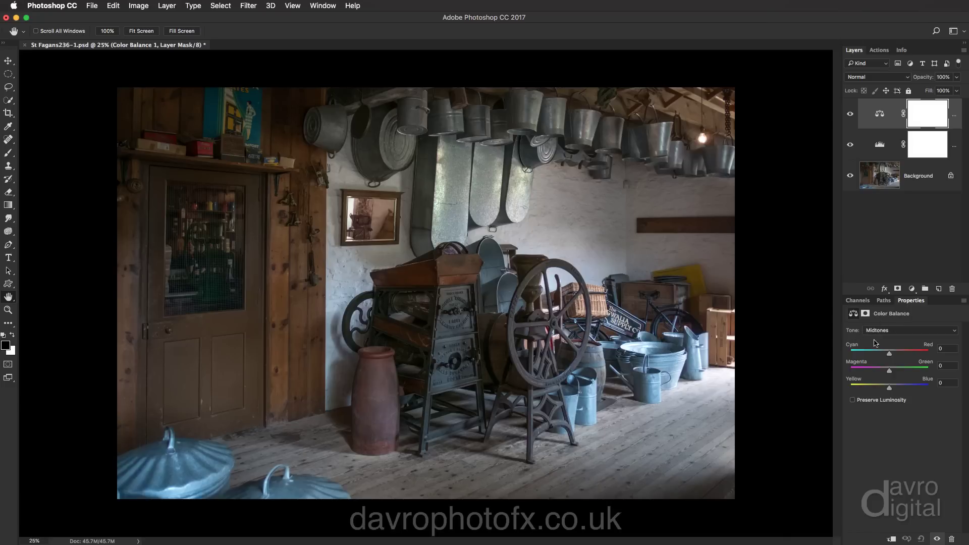
pyautogui.click(914, 354)
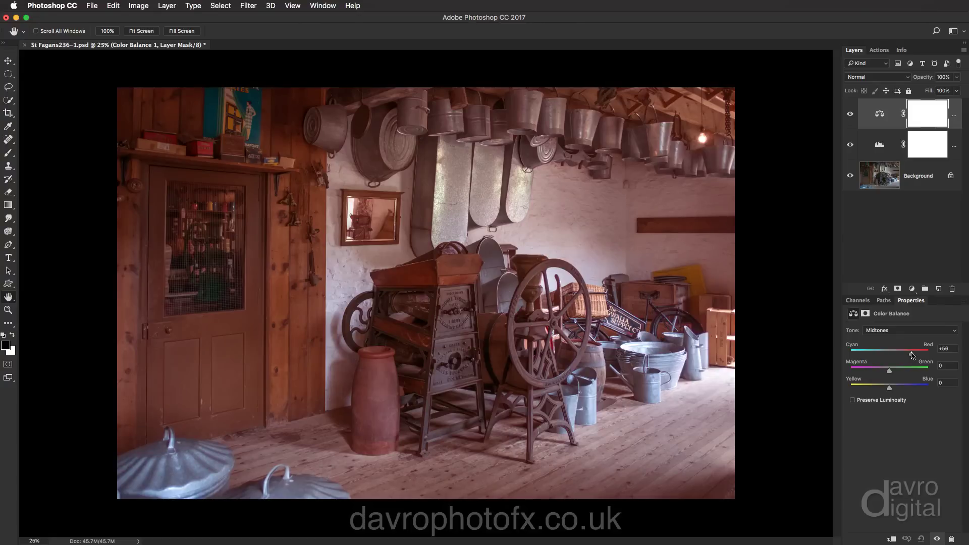
pyautogui.click(865, 386)
# - Hide and show the Color Balance layer to compare the warmed midtones
pyautogui.click(852, 115)
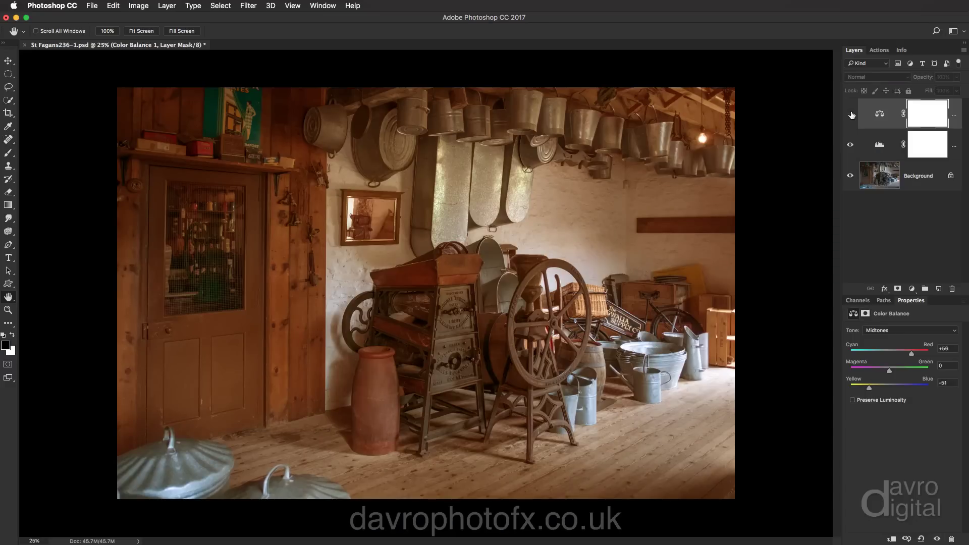
pyautogui.click(852, 115)
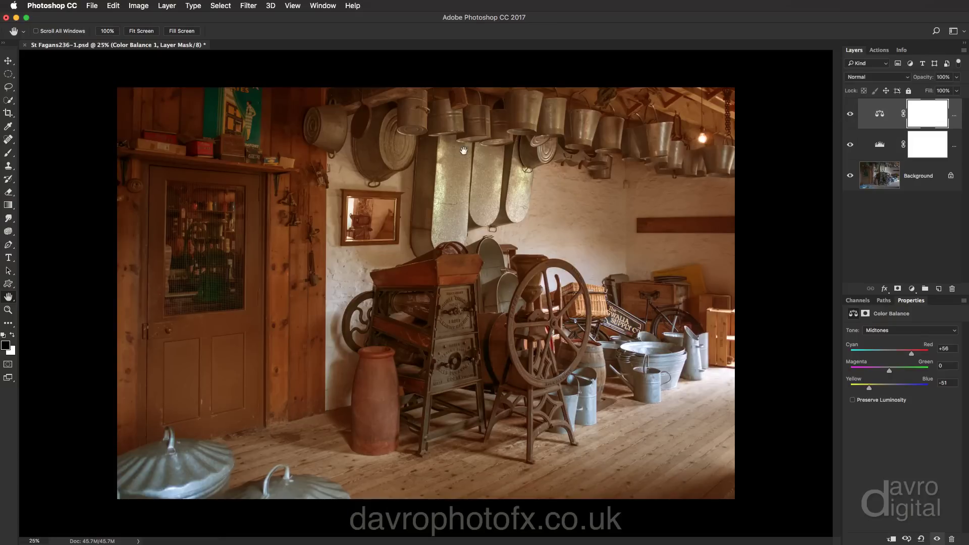
pyautogui.click(138, 6)
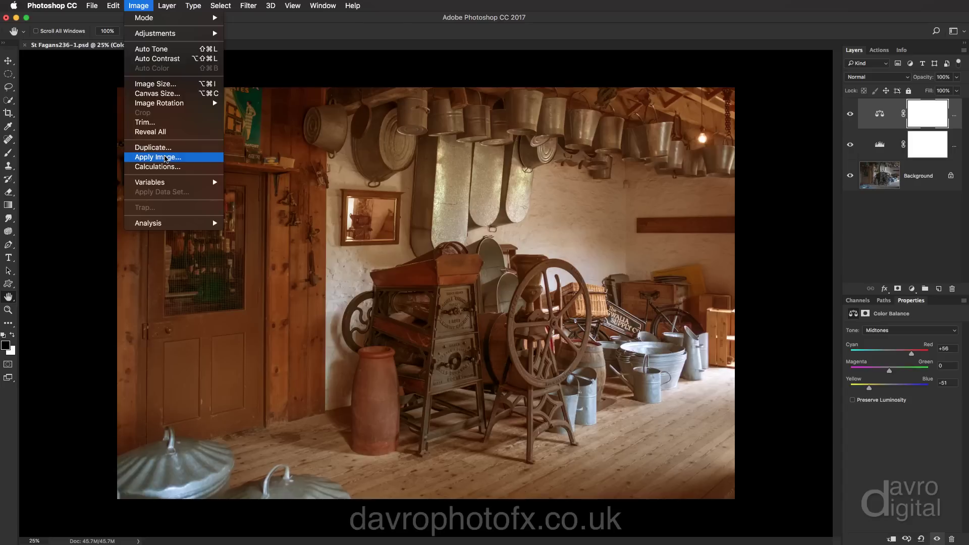
# - Apply Image into the Color Balance 1 mask, using Background as the source with Multiply blending
pyautogui.click(166, 158)
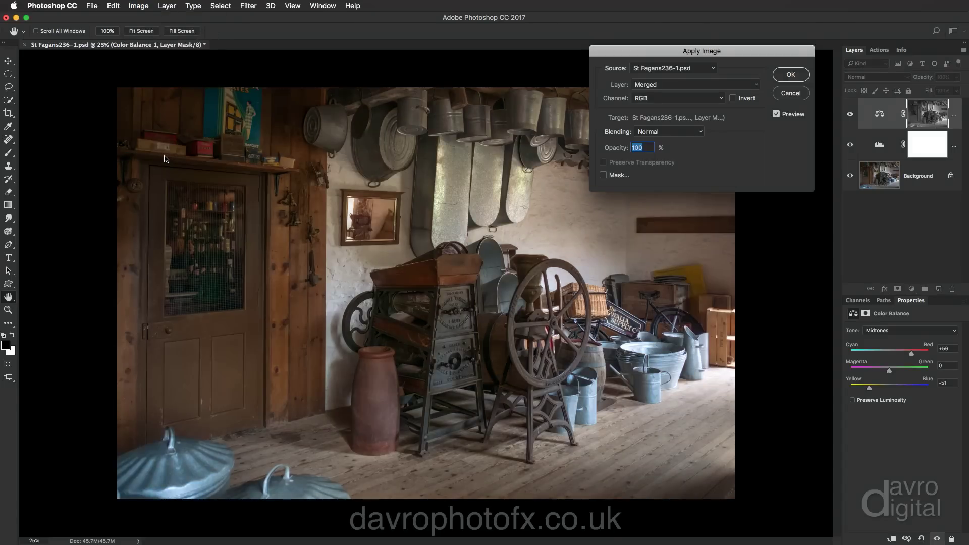
pyautogui.click(777, 114)
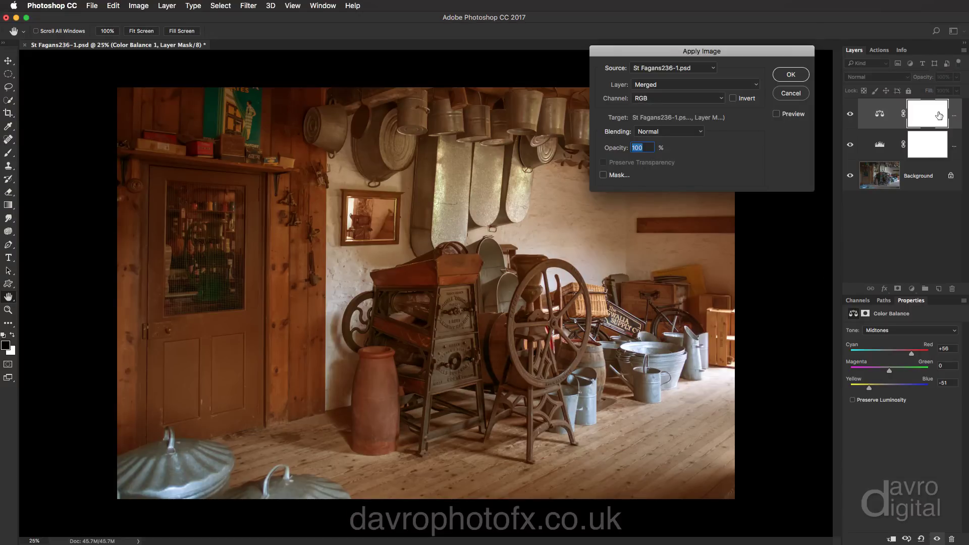
pyautogui.click(777, 115)
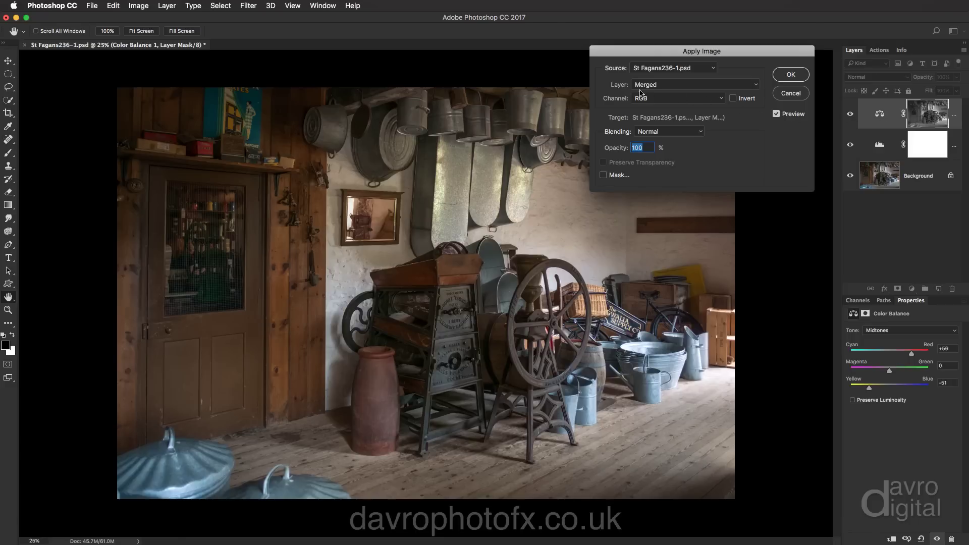
pyautogui.click(661, 86)
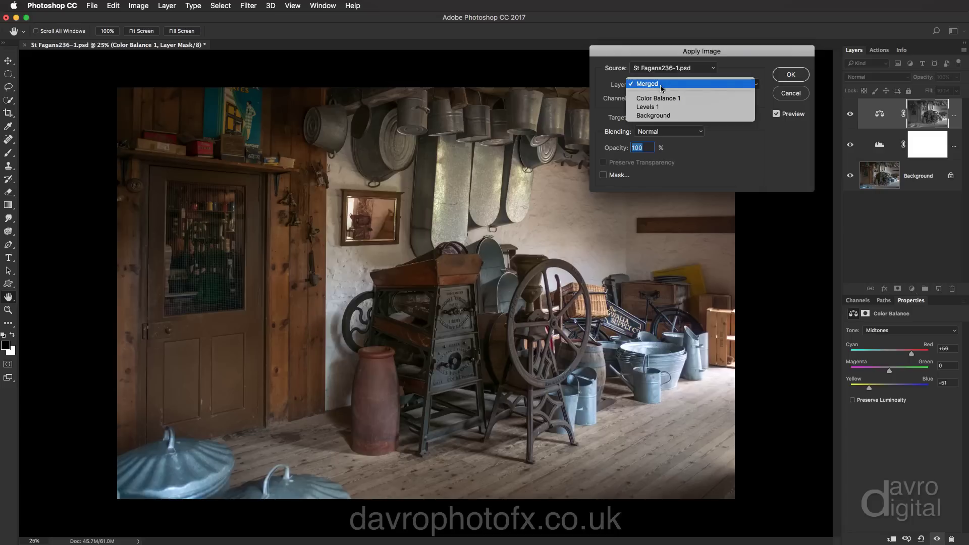
pyautogui.click(672, 117)
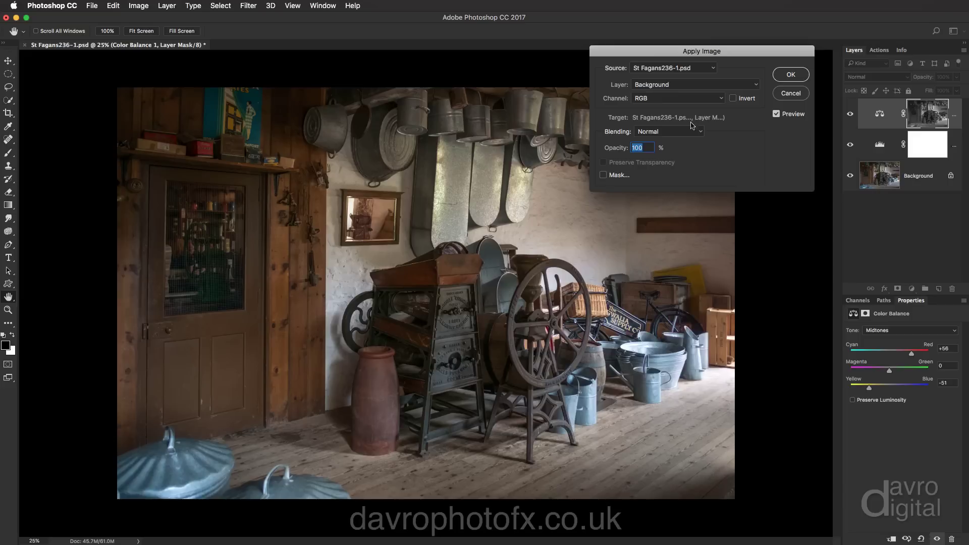
pyautogui.click(651, 134)
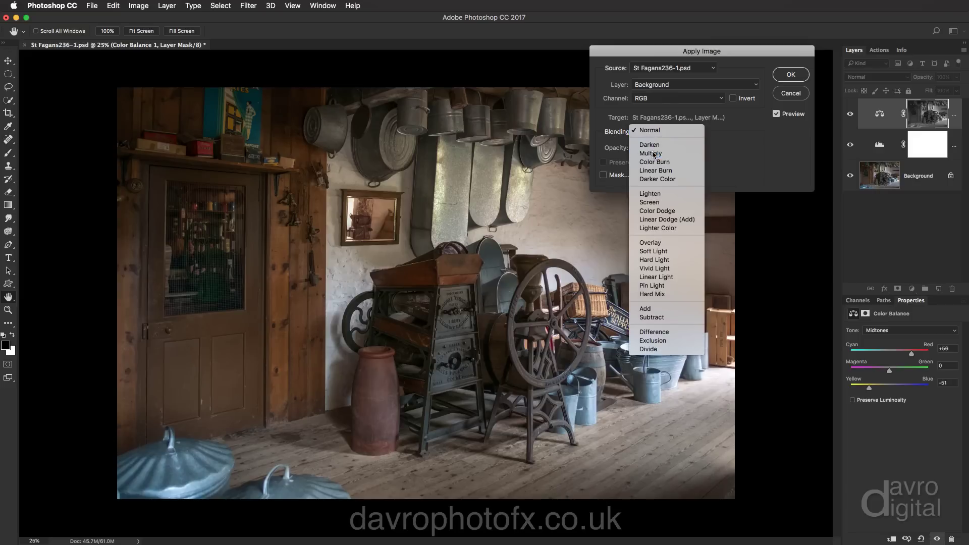
pyautogui.click(653, 154)
pyautogui.click(792, 74)
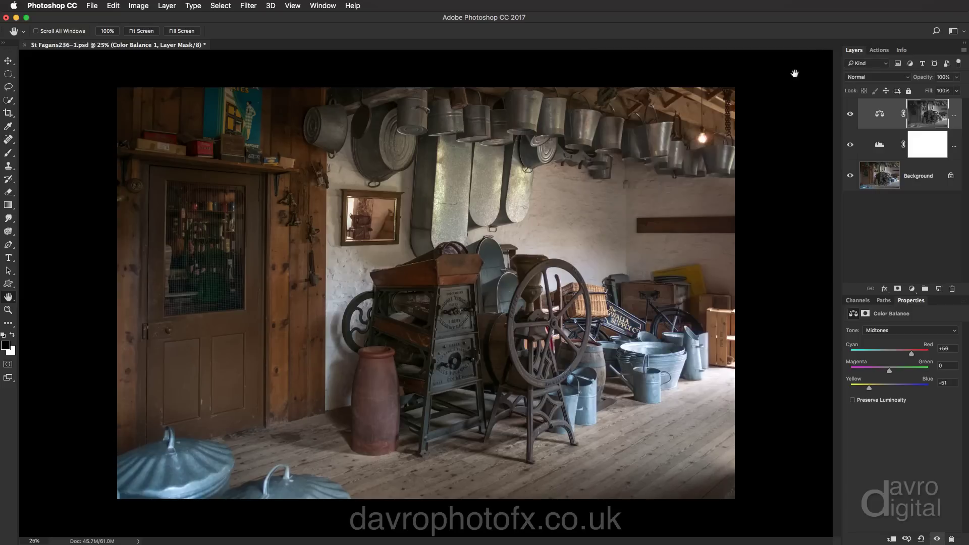
# - Hide and show Color Balance 1 twice, then display its layer mask alone on the canvas
pyautogui.click(851, 117)
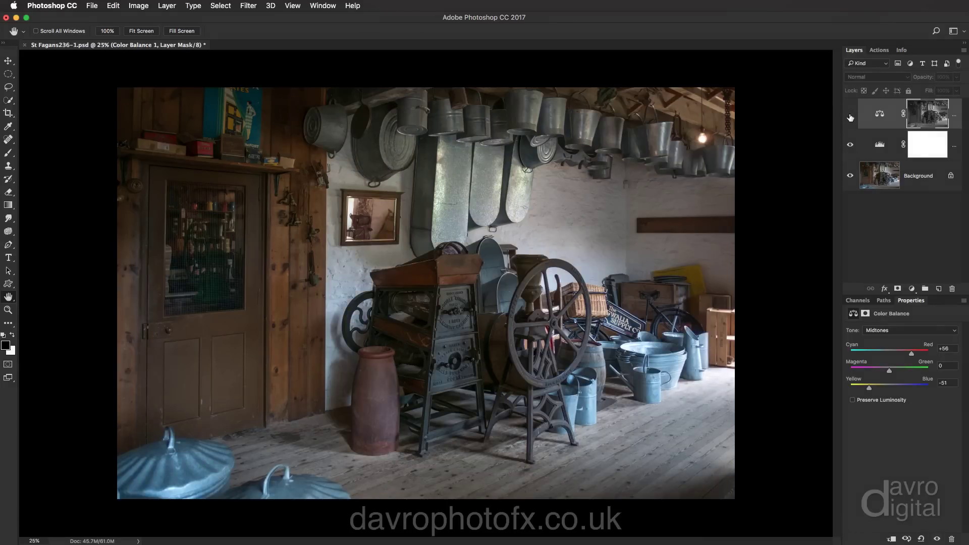
pyautogui.click(850, 116)
pyautogui.click(851, 116)
pyautogui.click(850, 116)
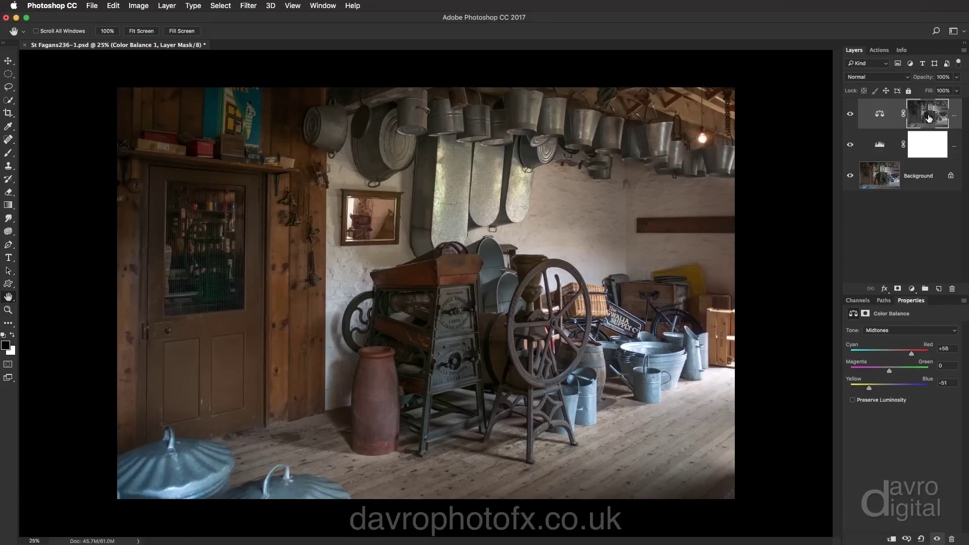
pyautogui.keyDown('alt'); pyautogui.click(929, 118); pyautogui.keyUp('alt')
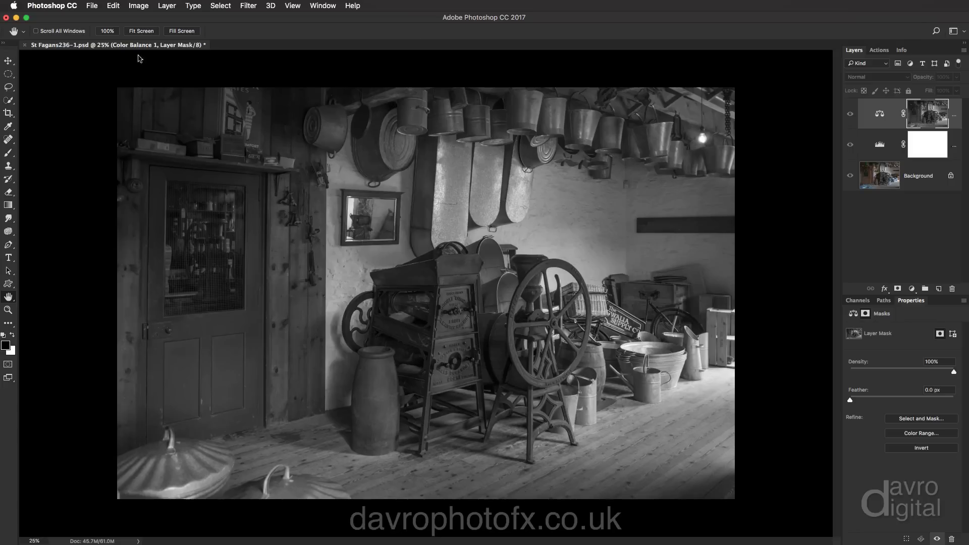
# - Apply Image into the mask again, trying Soft Light before settling on Overlay blending
pyautogui.click(137, 6)
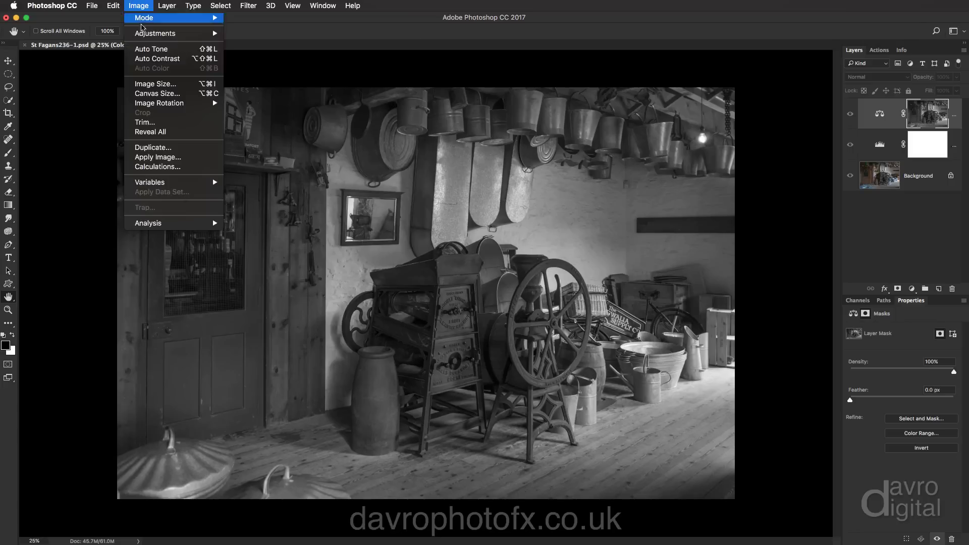
pyautogui.click(153, 160)
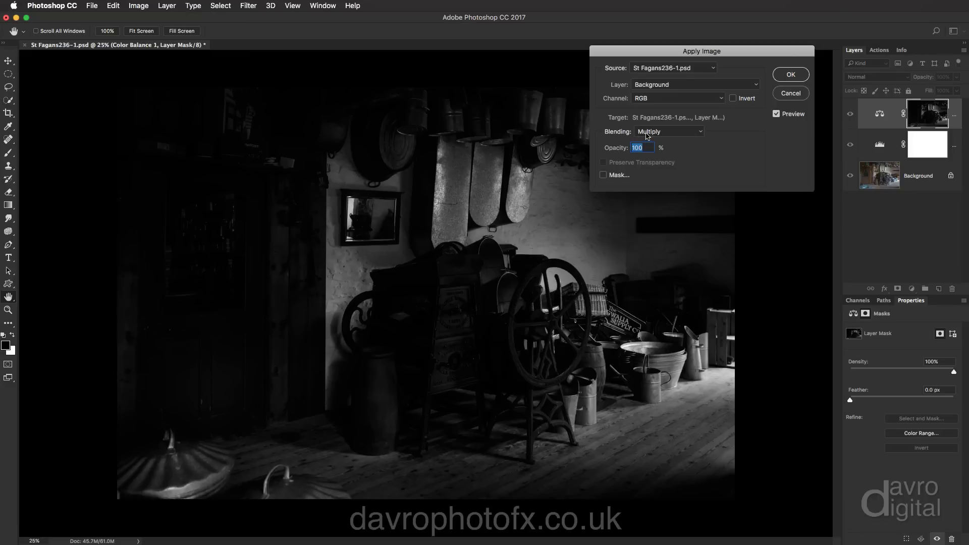
pyautogui.click(650, 133)
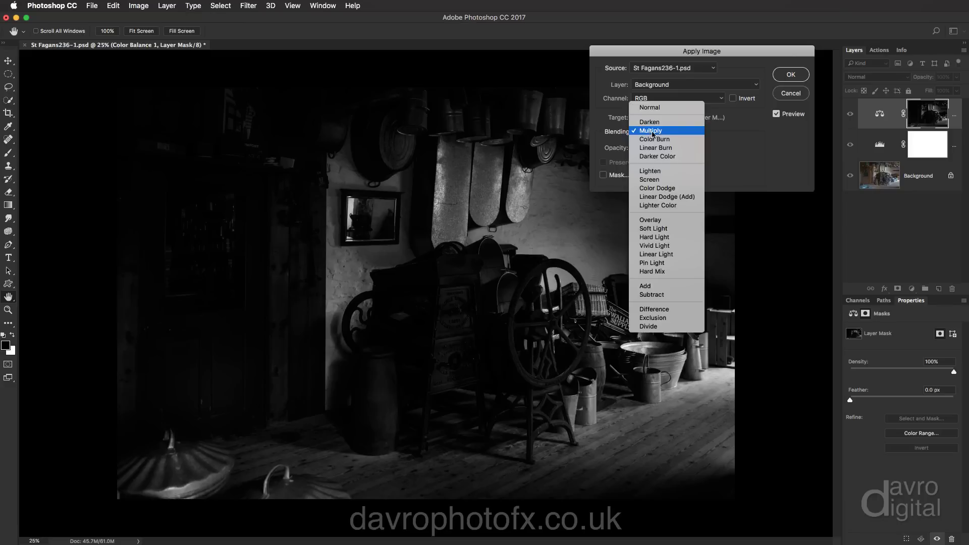
pyautogui.click(647, 228)
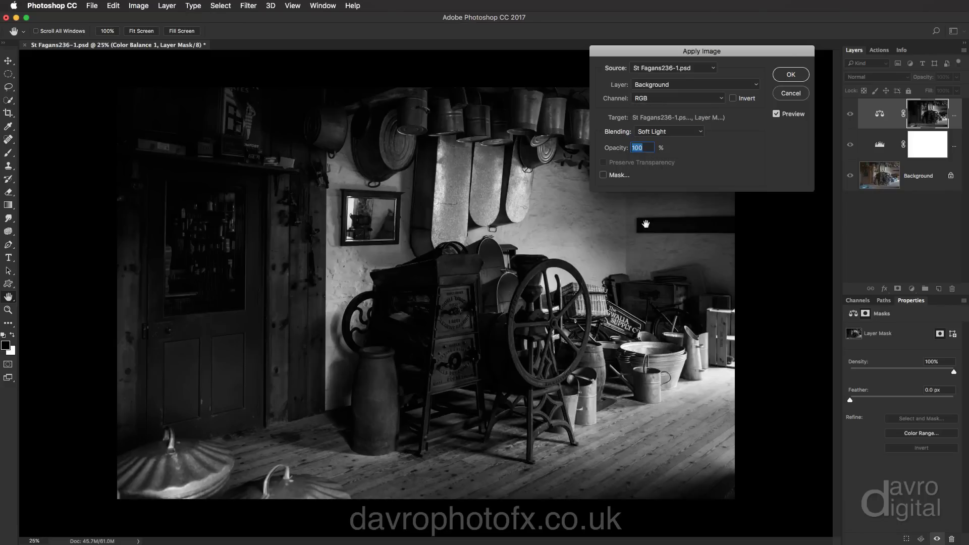
pyautogui.click(659, 134)
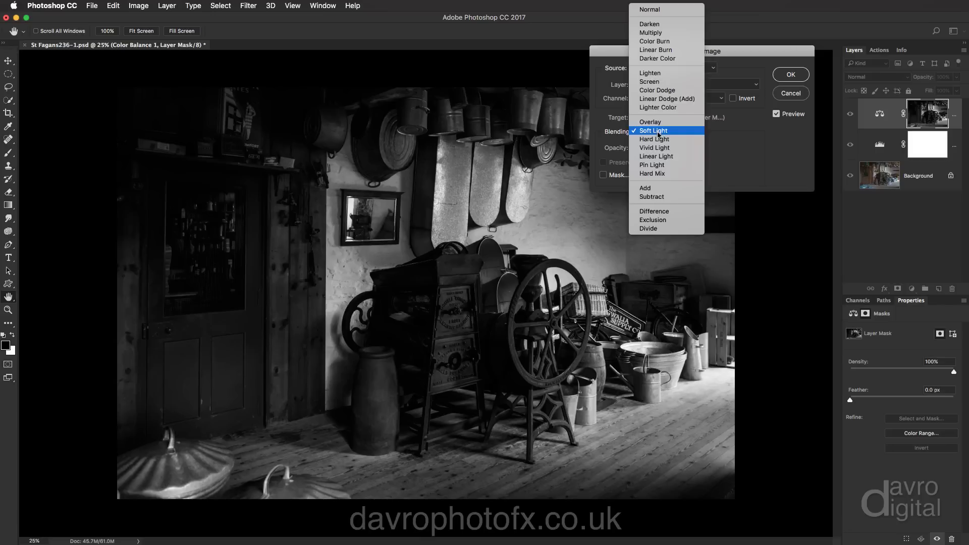
pyautogui.click(656, 124)
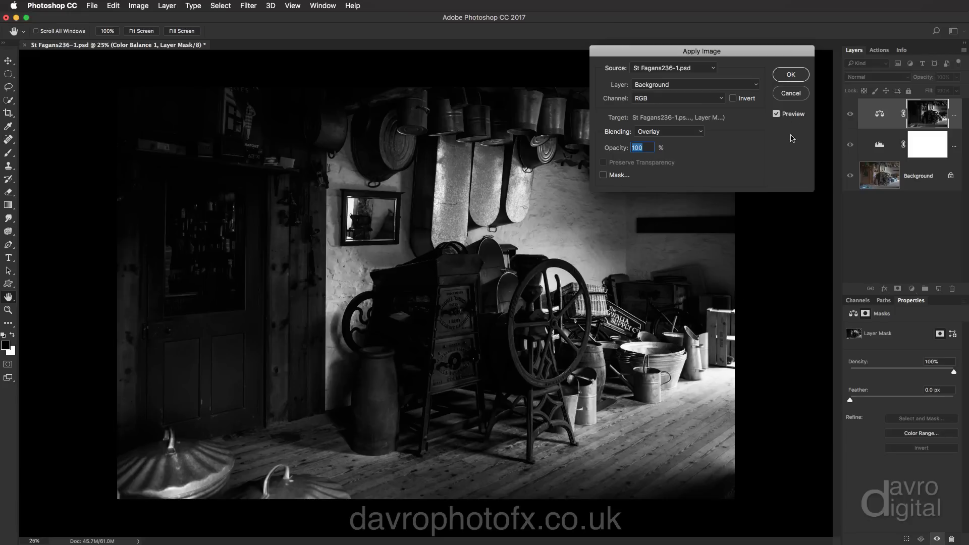
pyautogui.click(790, 76)
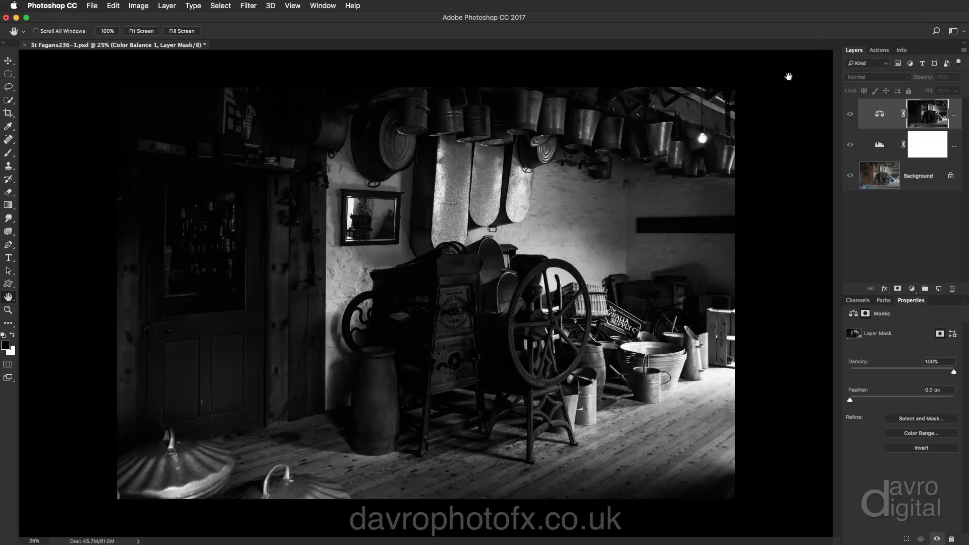
# - Toggle the masked Color Balance 1 layer repeatedly to compare, ending with it visible
pyautogui.click(851, 116)
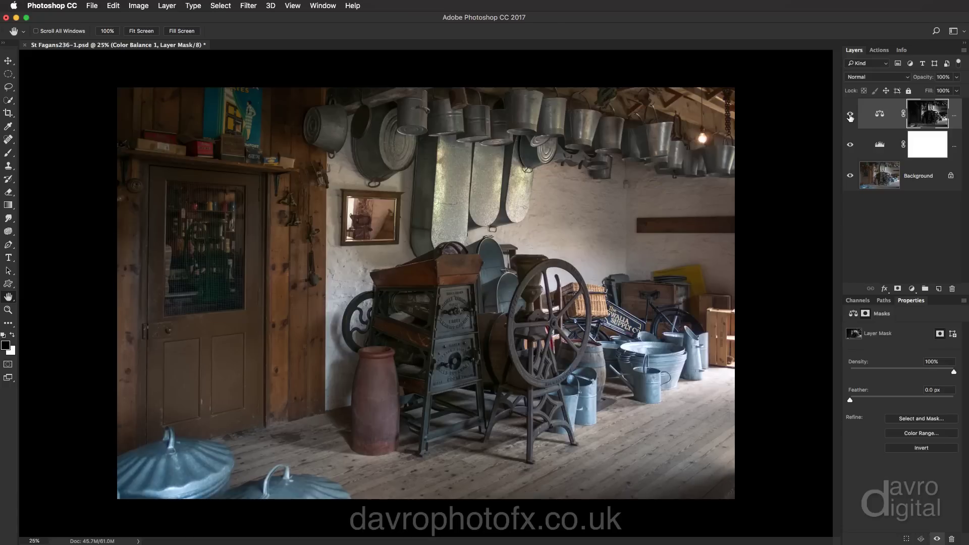
pyautogui.click(851, 118)
pyautogui.click(850, 117)
pyautogui.click(850, 118)
pyautogui.click(851, 118)
pyautogui.click(912, 289)
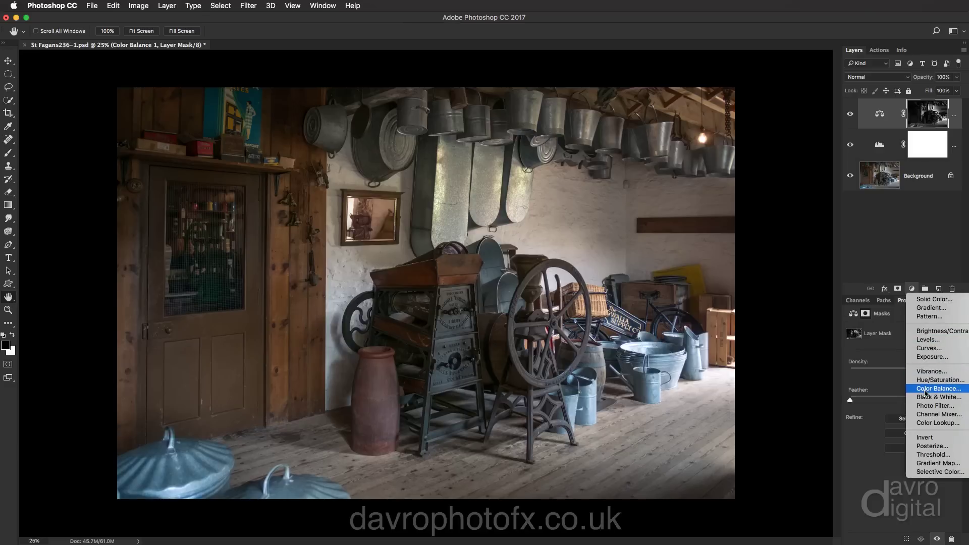
# - Add a Color Lookup layer loaded with the filmstock_50.3dl 3DLUT file
pyautogui.click(929, 422)
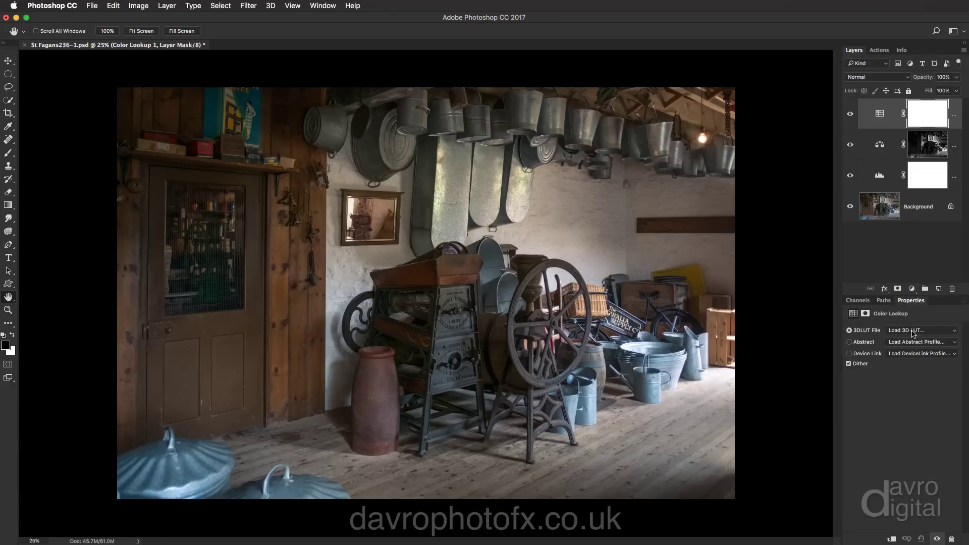
pyautogui.click(912, 331)
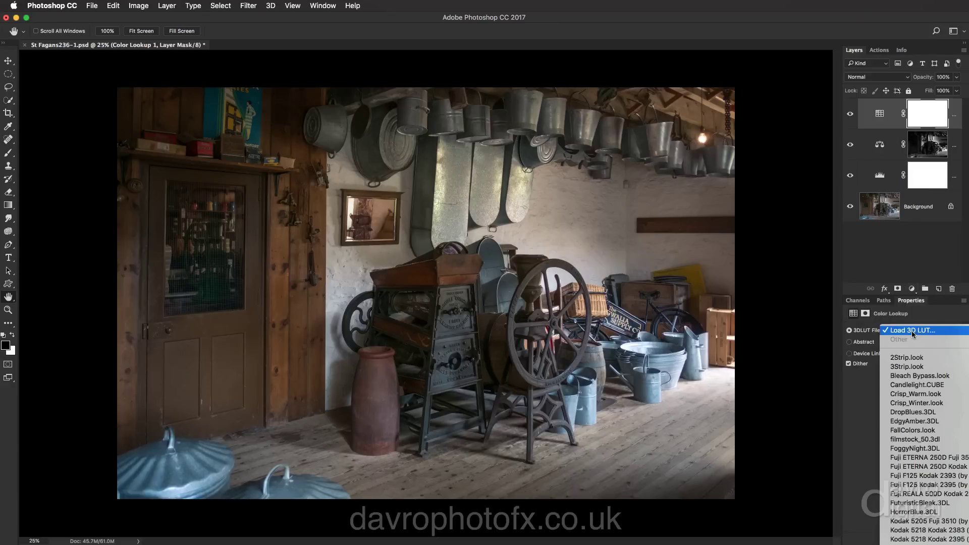
pyautogui.click(917, 440)
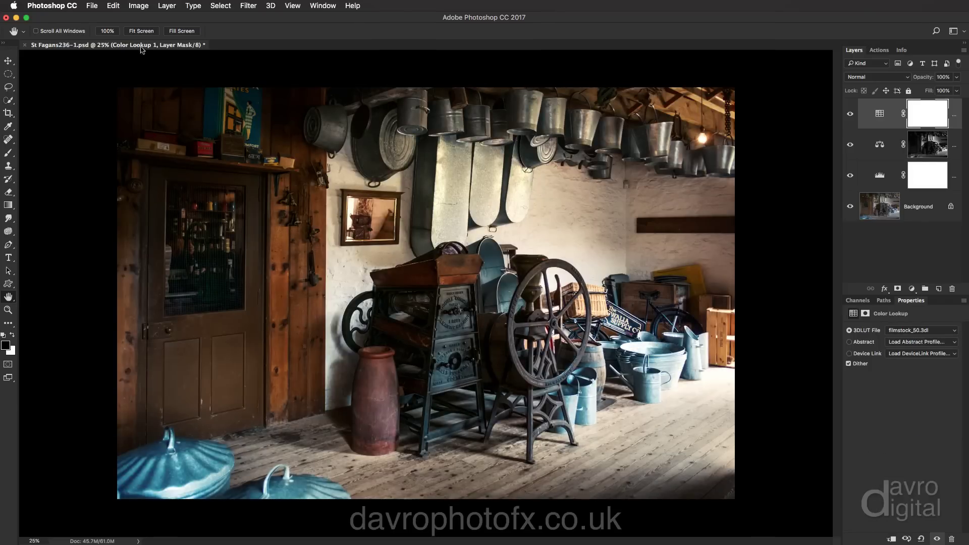
# - Apply the inverted Background into the Color Lookup 1 mask with Multiply blending, checking the preview
pyautogui.click(139, 7)
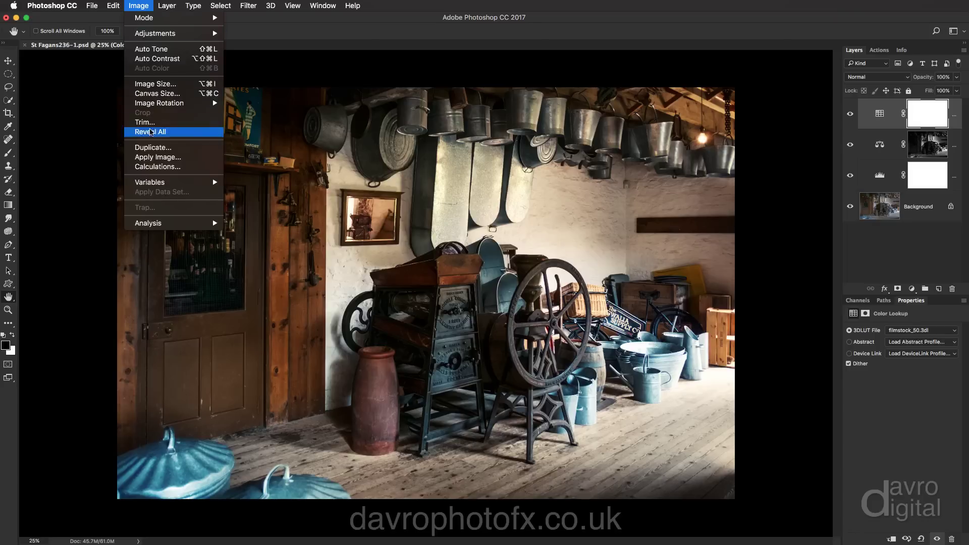
pyautogui.click(154, 157)
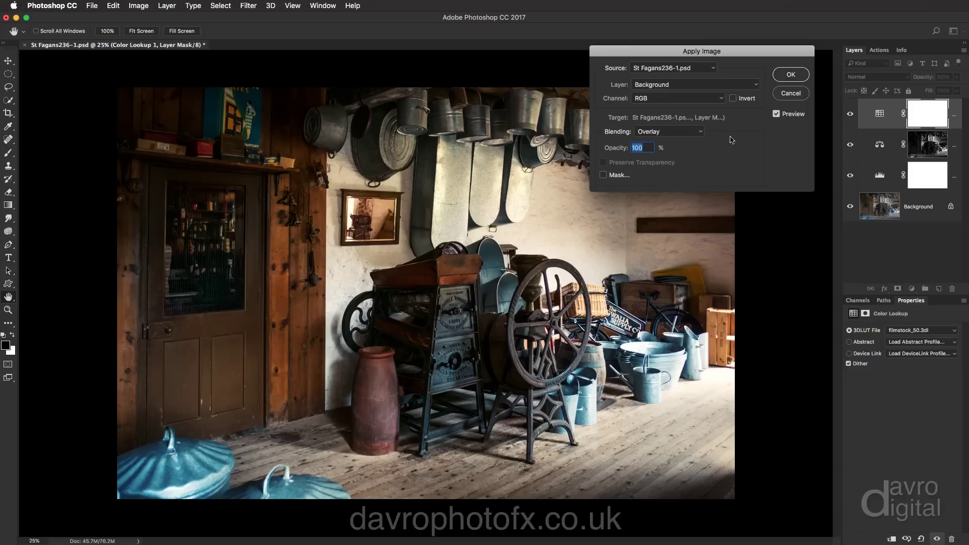
pyautogui.click(656, 132)
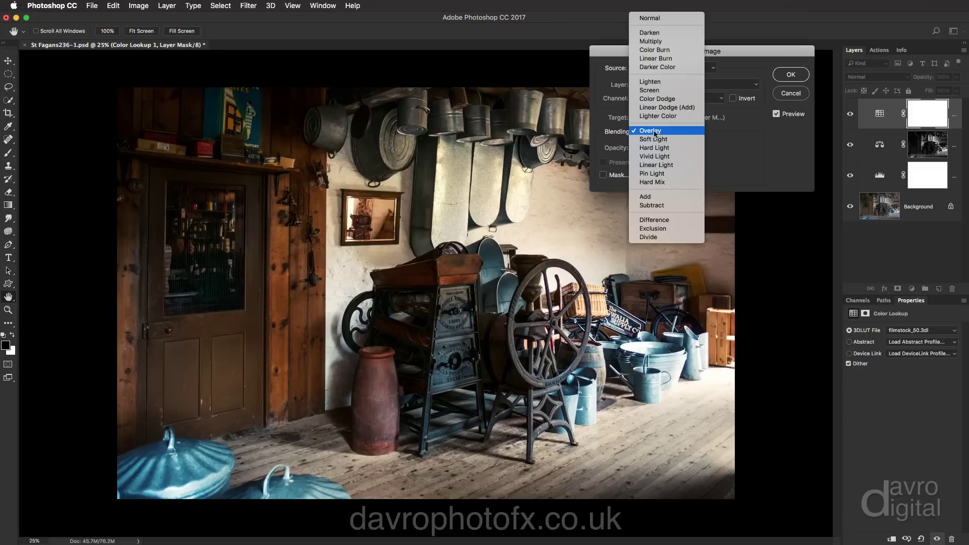
pyautogui.click(656, 42)
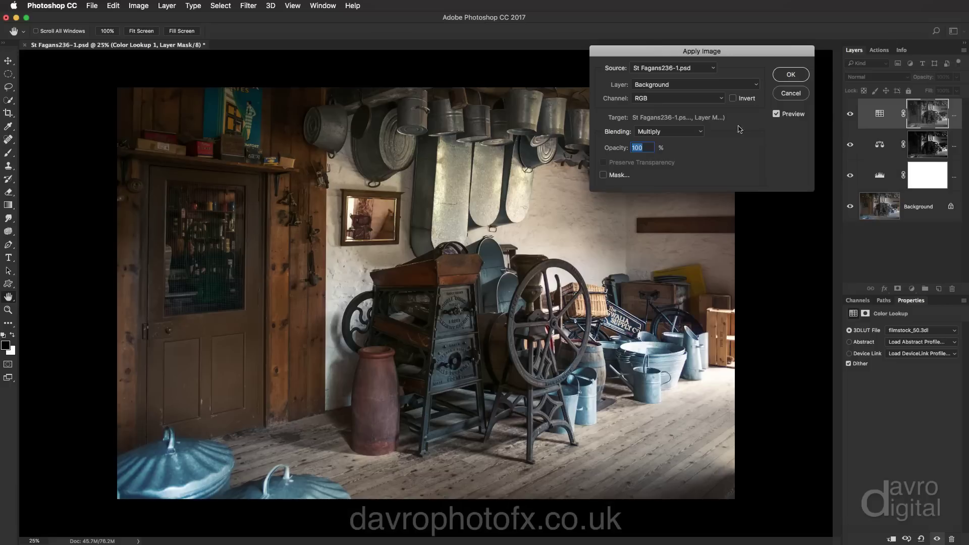
pyautogui.click(777, 114)
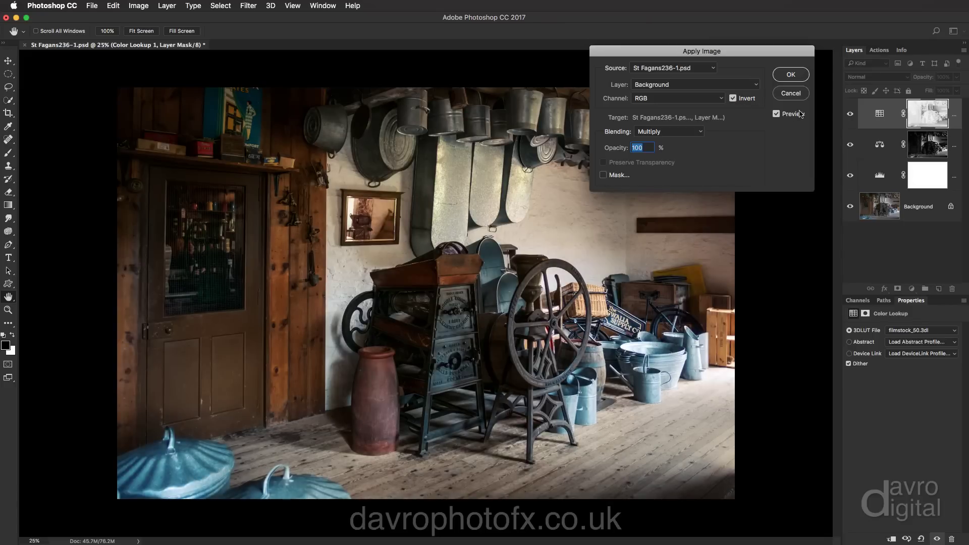
pyautogui.click(777, 114)
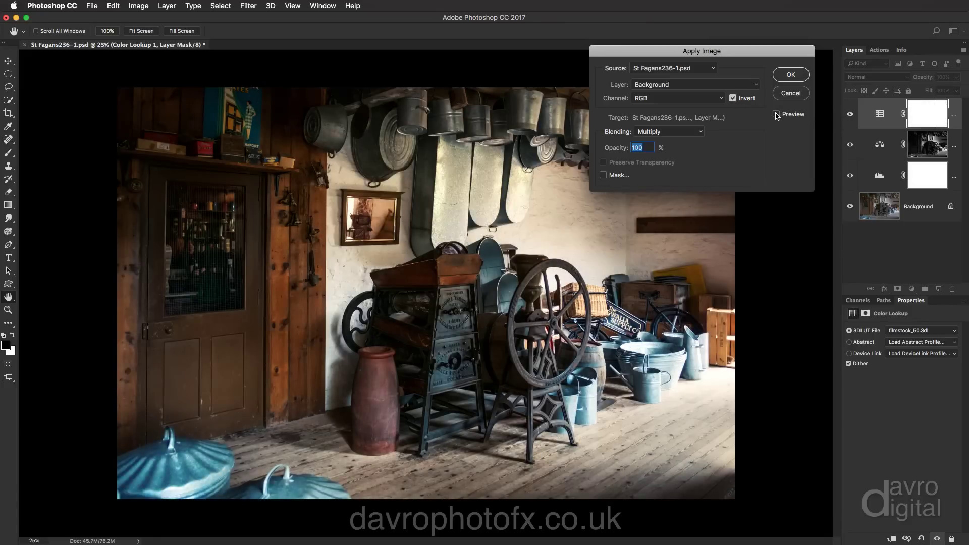
pyautogui.click(777, 114)
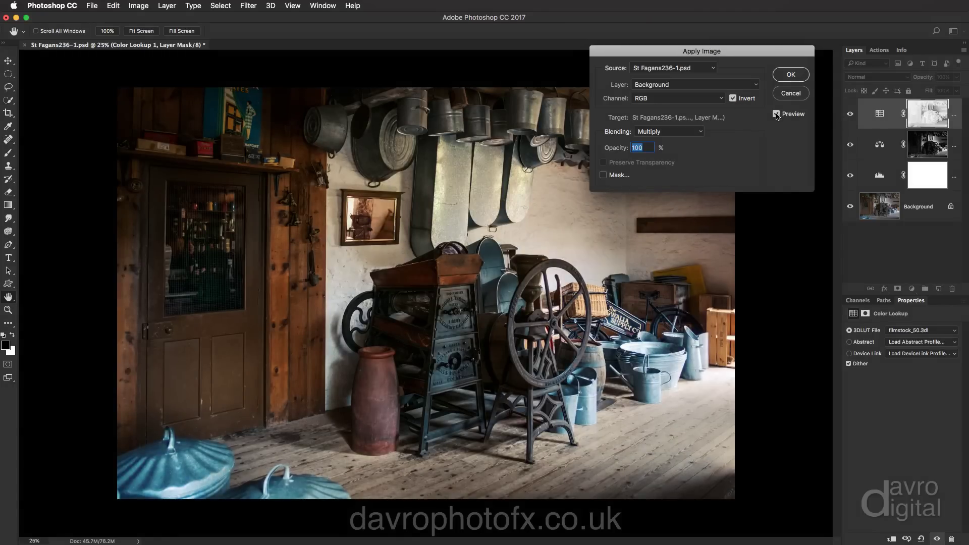
pyautogui.click(792, 75)
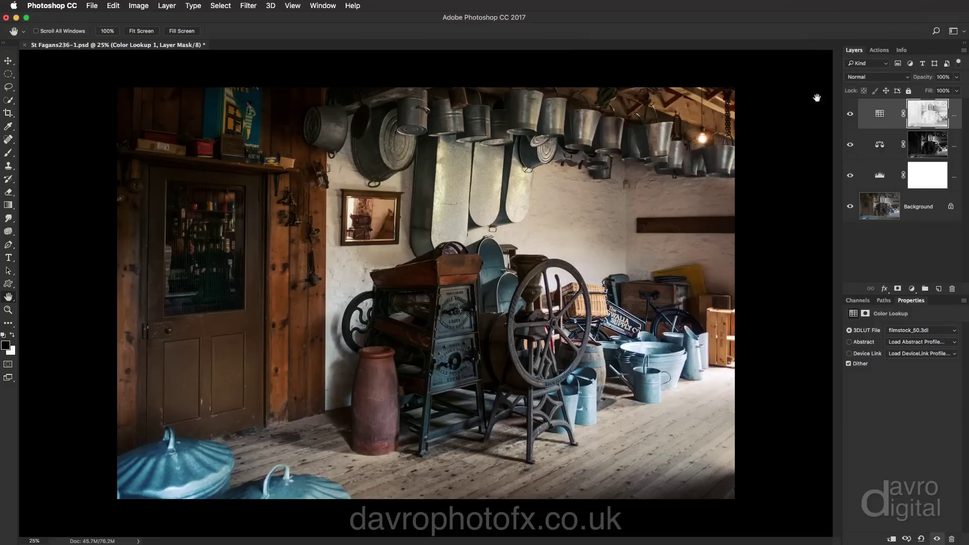
# - View the Color Lookup mask, reapply the inverted Background in Multiply, then exit mask view
pyautogui.keyDown('alt'); pyautogui.click(925, 117); pyautogui.keyUp('alt')
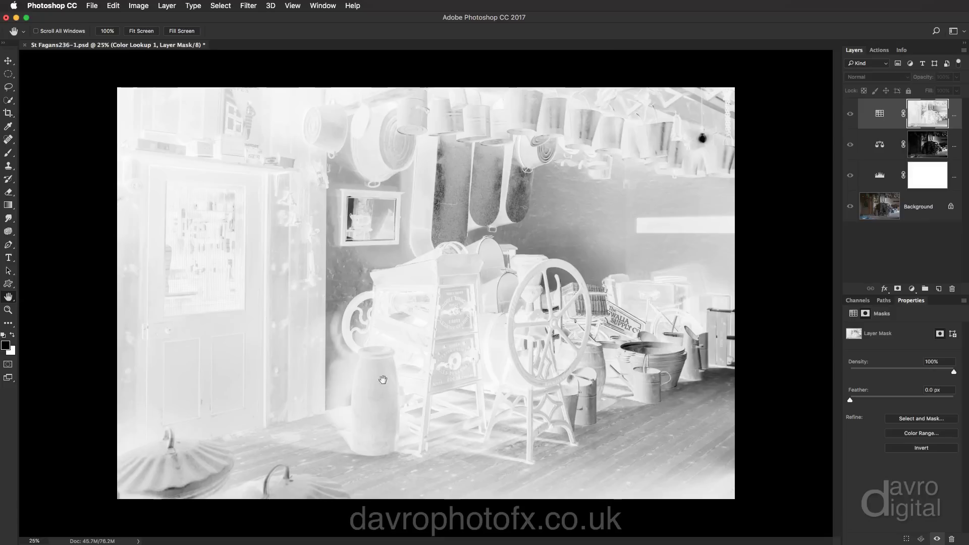
pyautogui.click(138, 5)
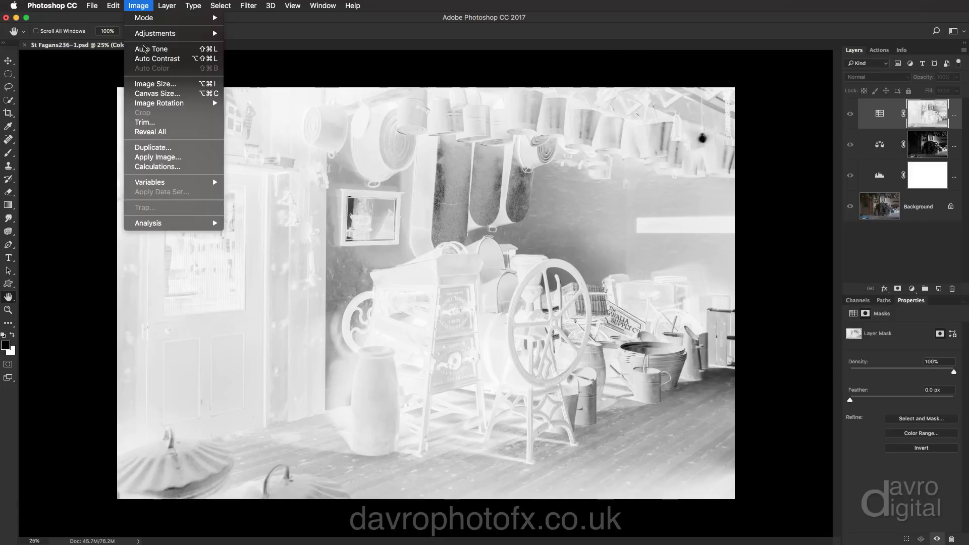
pyautogui.click(155, 158)
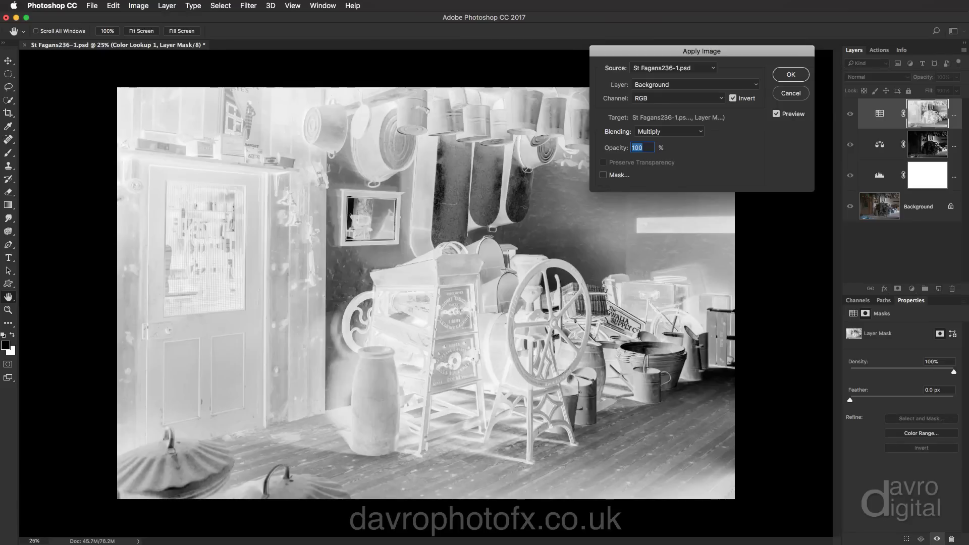
pyautogui.click(791, 74)
pyautogui.click(851, 115)
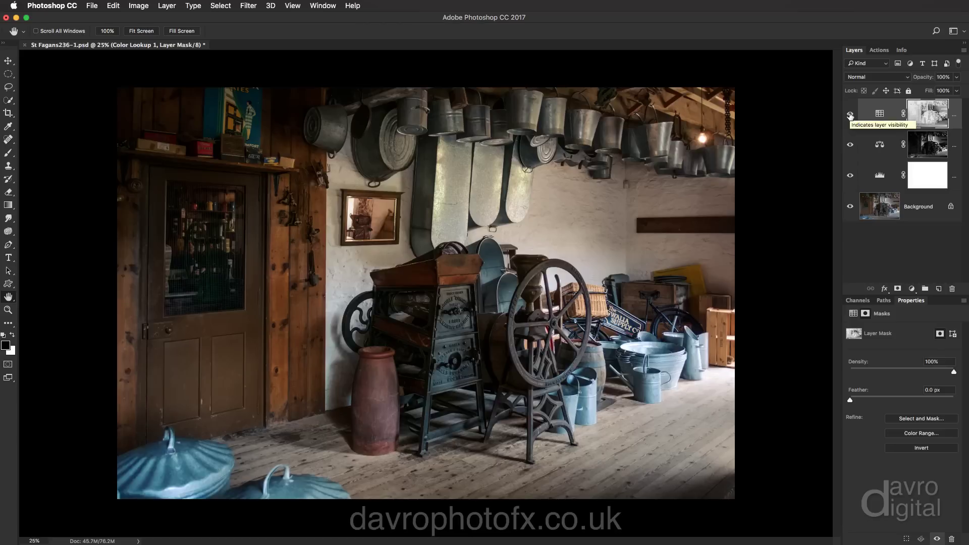
# - Hide and show Color Lookup 1 twice, then display its mask alone on the canvas
pyautogui.click(851, 115)
pyautogui.click(851, 117)
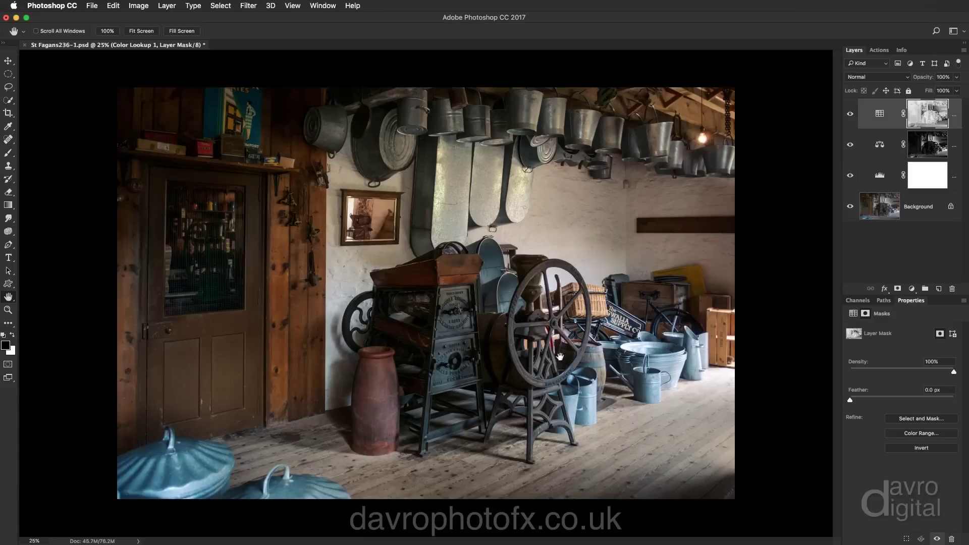
pyautogui.click(851, 116)
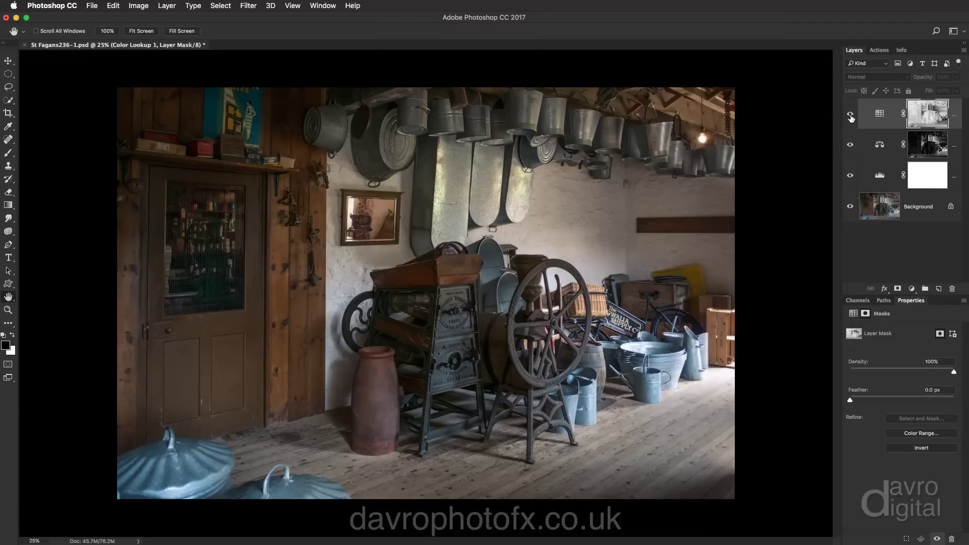
pyautogui.click(852, 116)
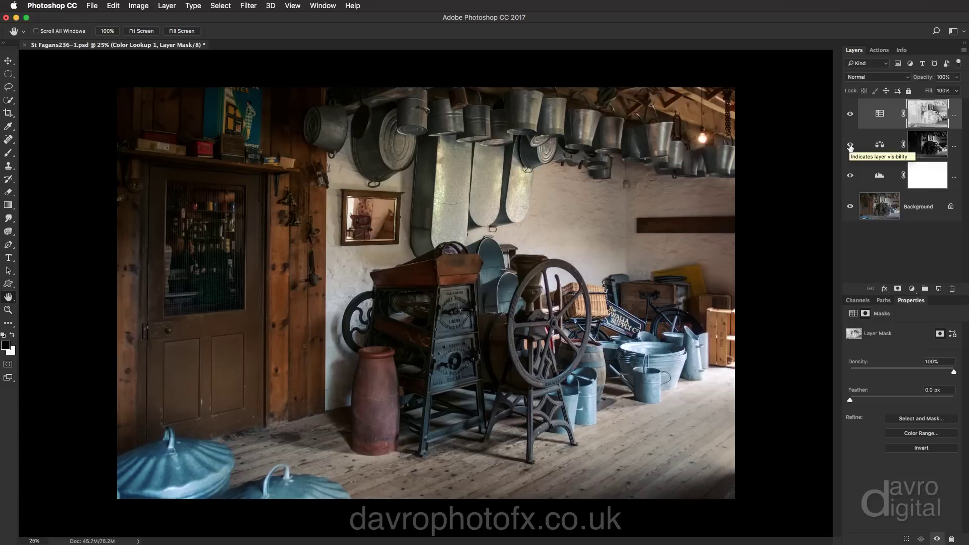
pyautogui.keyDown('alt'); pyautogui.click(922, 117); pyautogui.keyUp('alt')
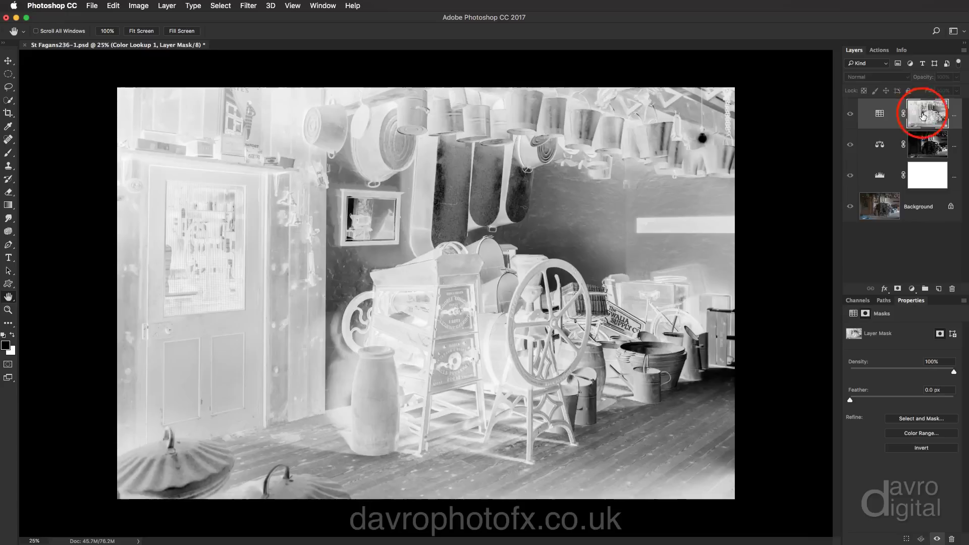
# - Apply the inverted Background to the Color Lookup mask, trying Color Burn and Linear Burn blending
pyautogui.click(139, 7)
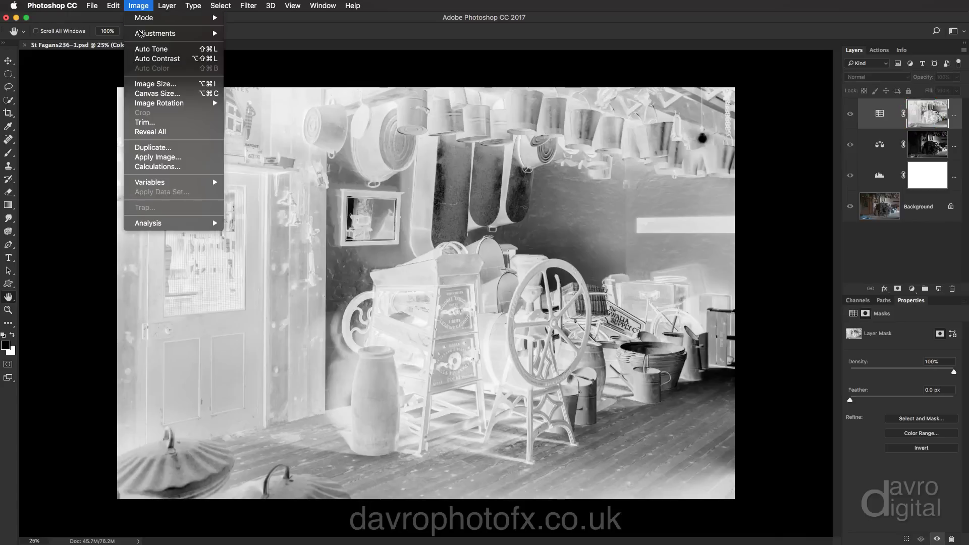
pyautogui.click(163, 157)
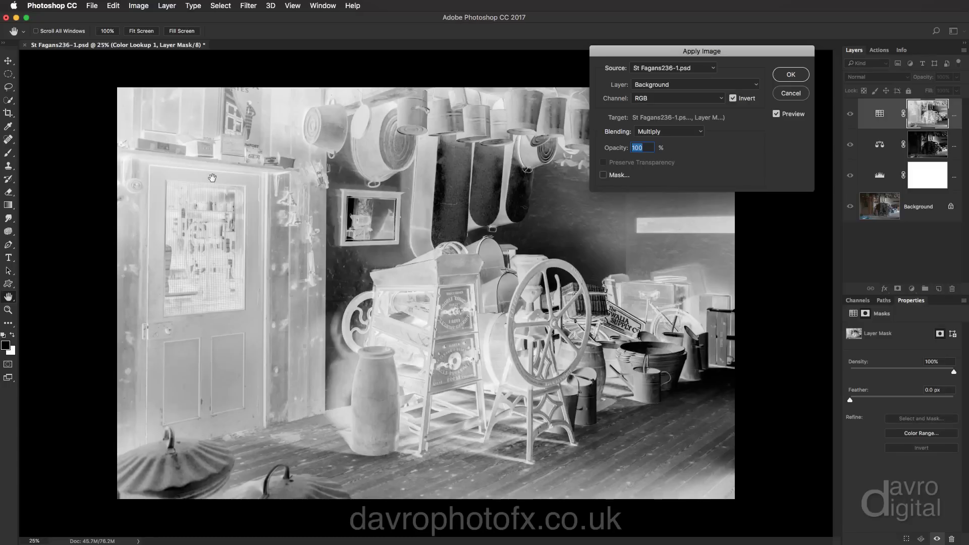
pyautogui.click(670, 134)
pyautogui.click(667, 142)
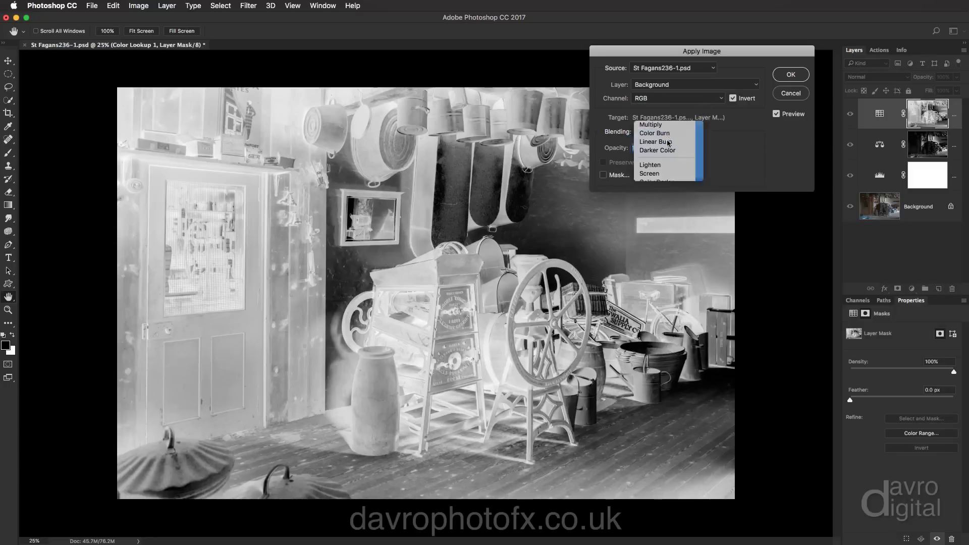
pyautogui.click(666, 130)
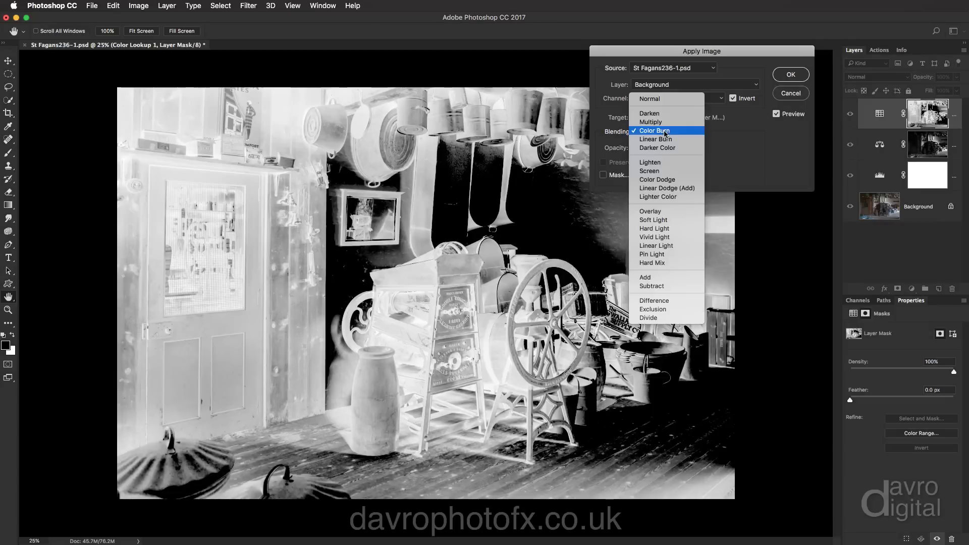
pyautogui.click(665, 139)
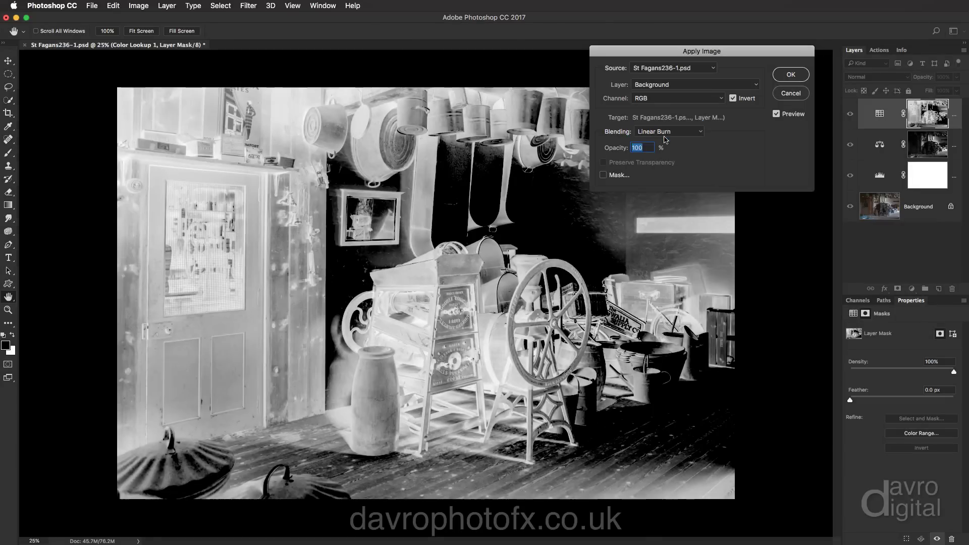
# - Settle on Multiply blending, apply it, and return to the colour photo view
pyautogui.click(665, 134)
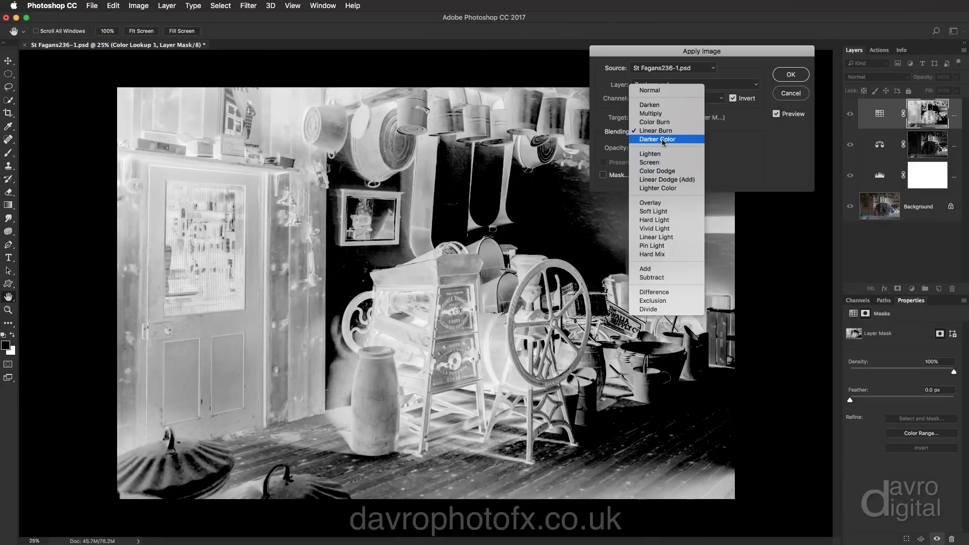
pyautogui.click(657, 115)
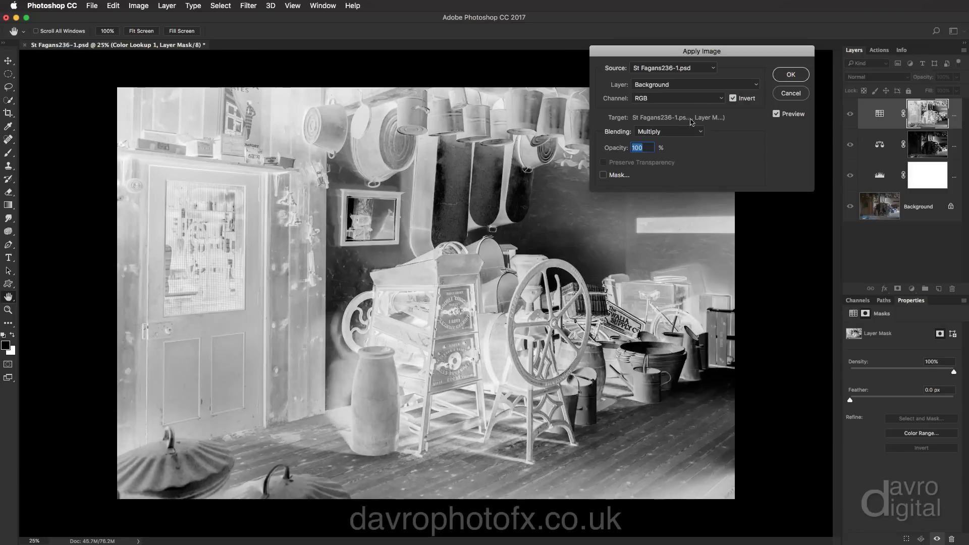
pyautogui.click(791, 75)
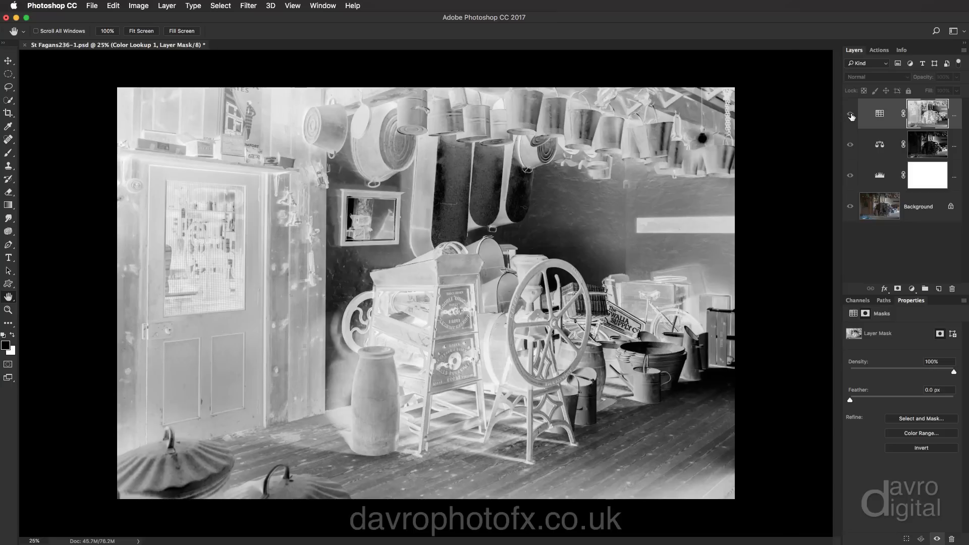
pyautogui.click(851, 115)
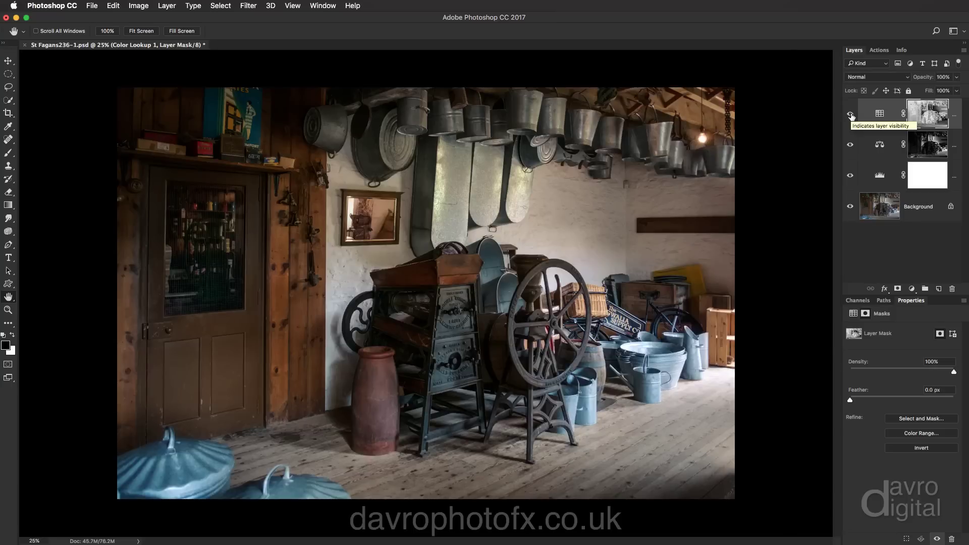
# - Compare the Color Lookup grade on and off, then try the Fuji ETERNA 250D LUT
pyautogui.click(851, 115)
pyautogui.click(851, 115)
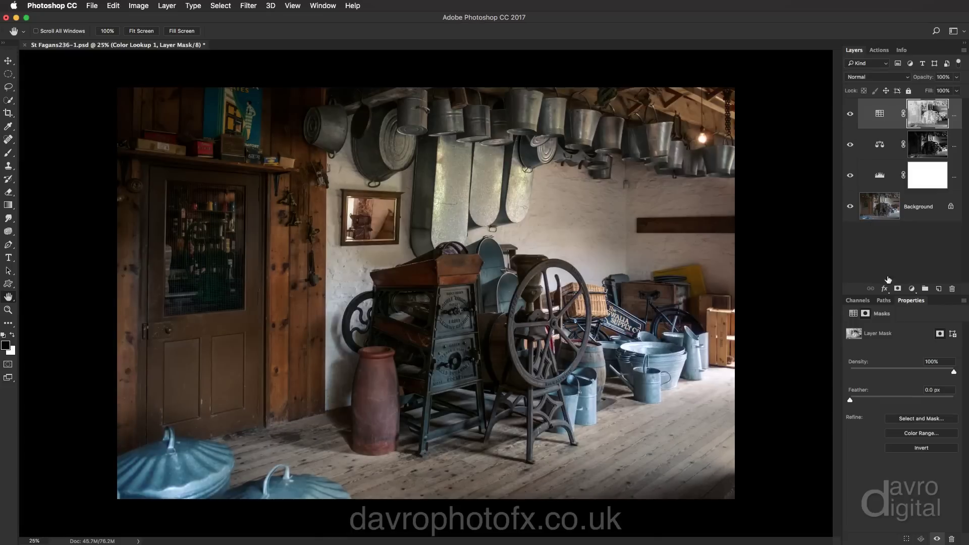
pyautogui.click(854, 313)
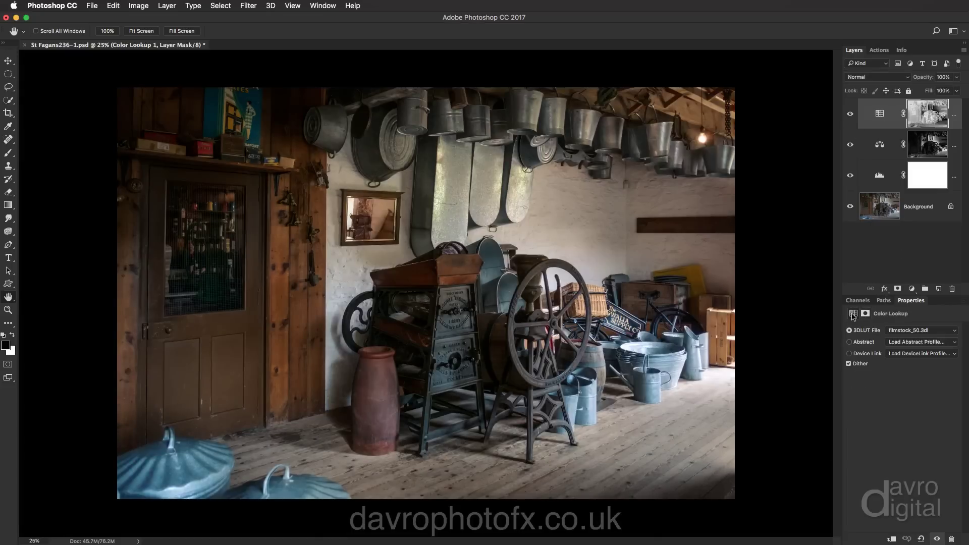
pyautogui.click(907, 330)
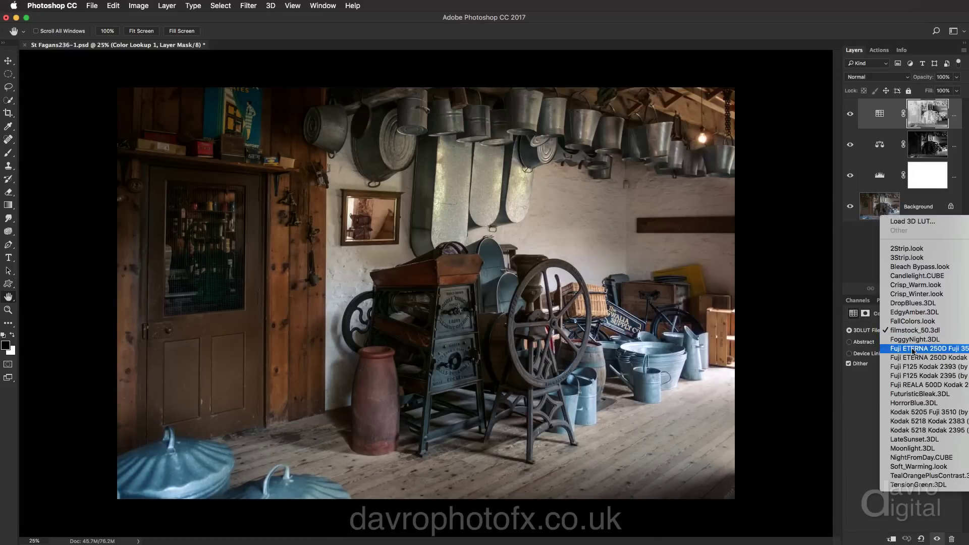
pyautogui.click(913, 349)
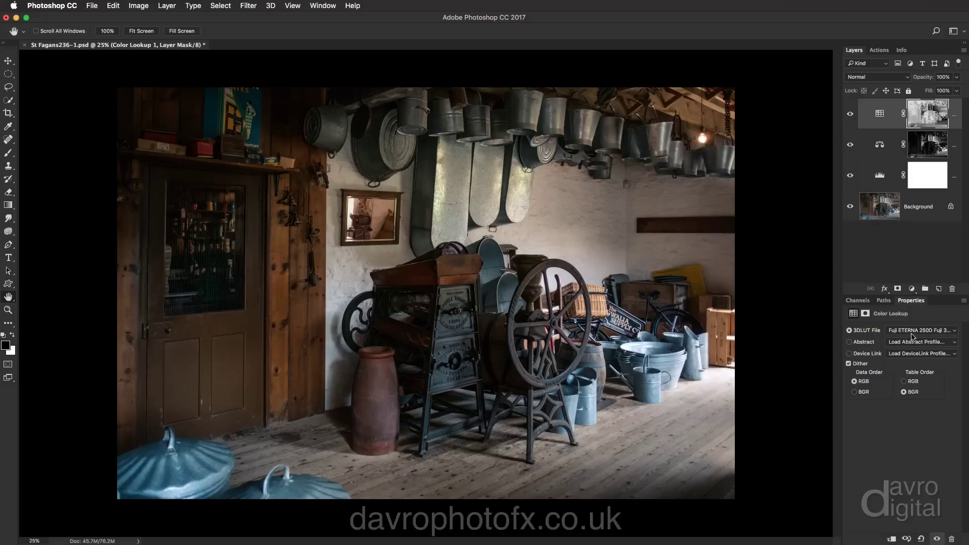
# - Try the Fuji REALA 500D, Kodak 5205 Fuji 3510 and Kodak 5218 Kodak 2383 LUTs, then revert to filmstock_50.3dl
pyautogui.click(913, 334)
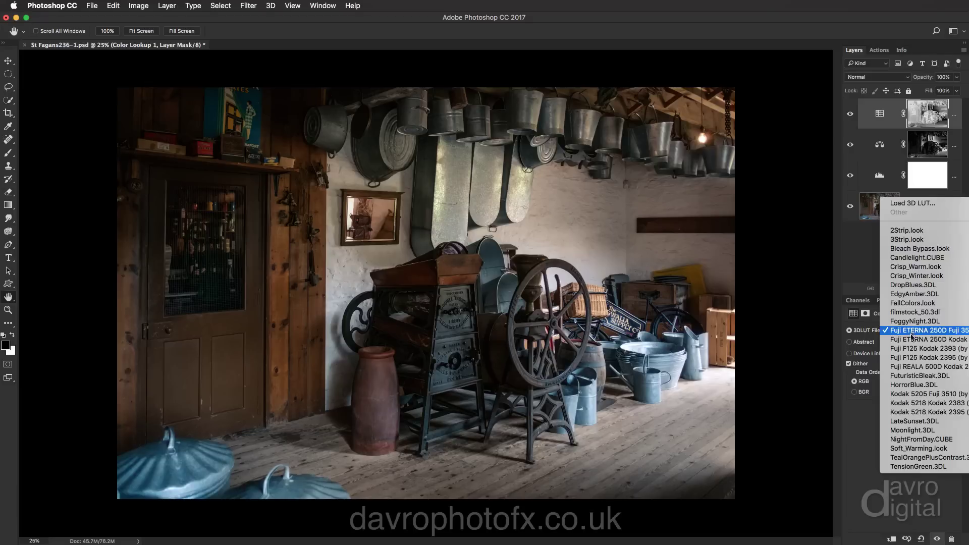
pyautogui.click(913, 367)
pyautogui.click(915, 332)
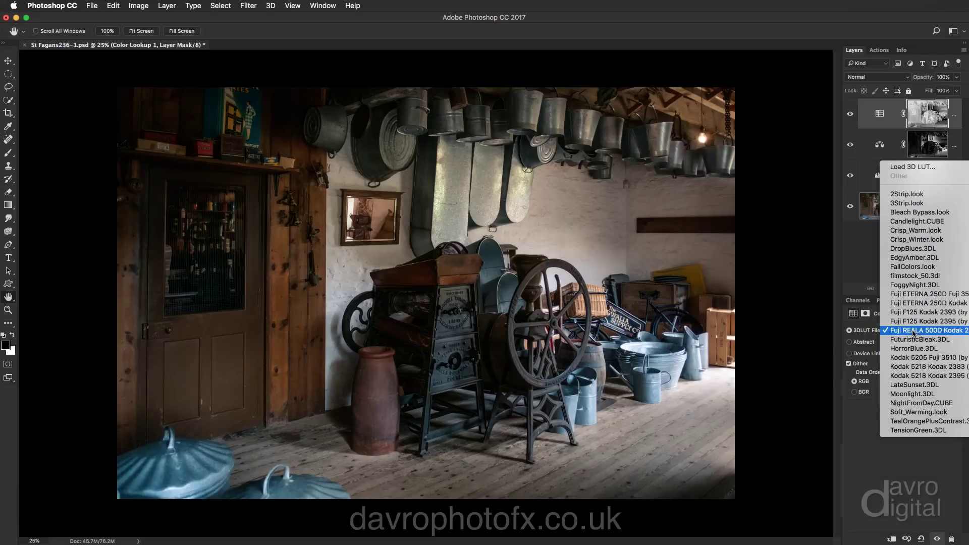
pyautogui.click(913, 359)
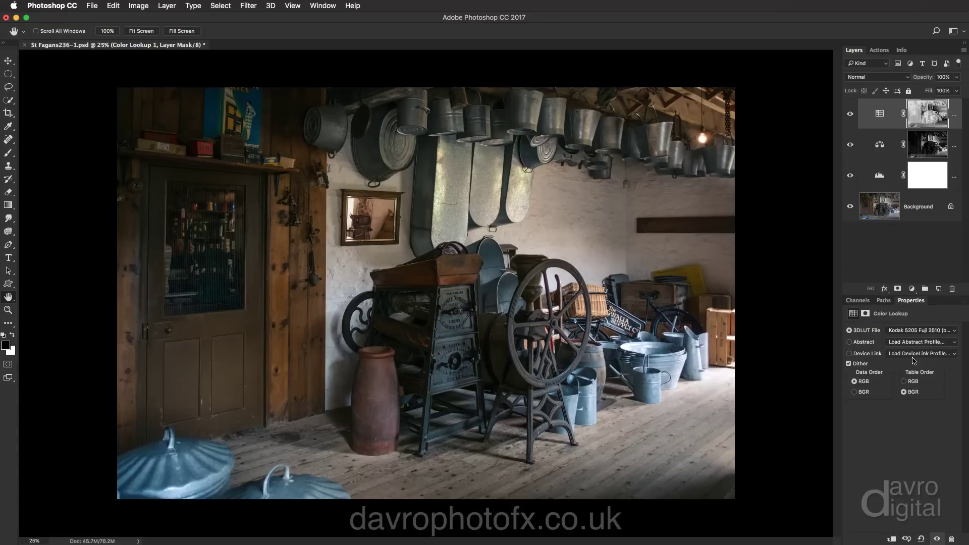
pyautogui.click(910, 333)
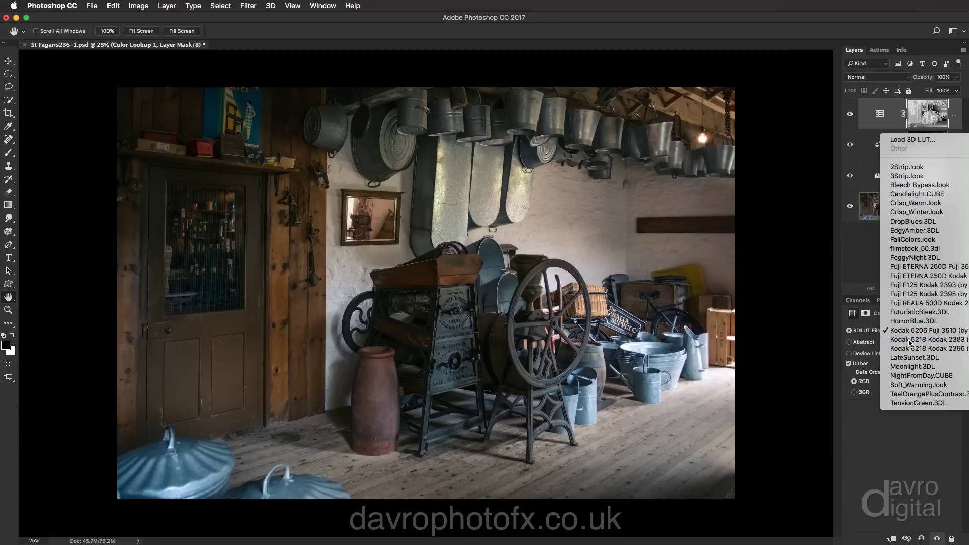
pyautogui.click(911, 343)
pyautogui.click(910, 332)
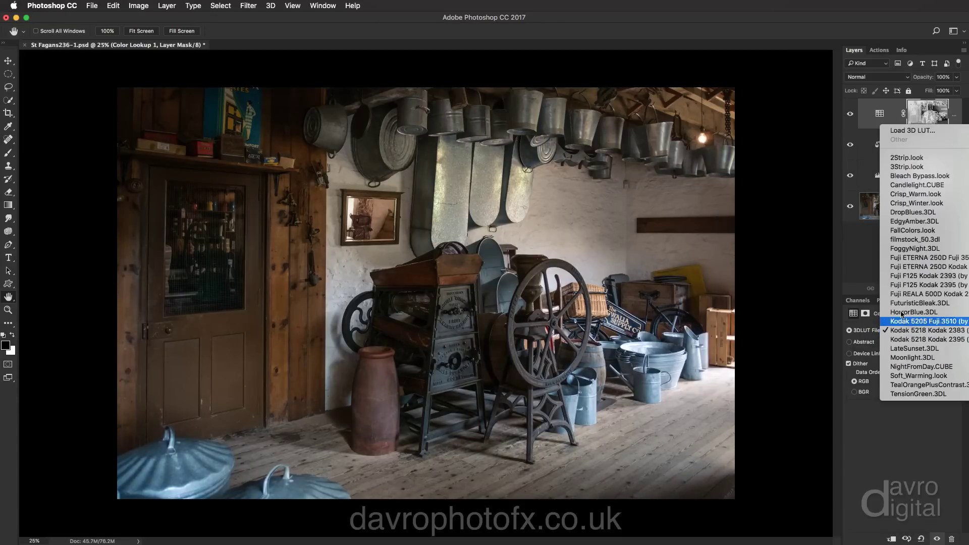
pyautogui.click(913, 239)
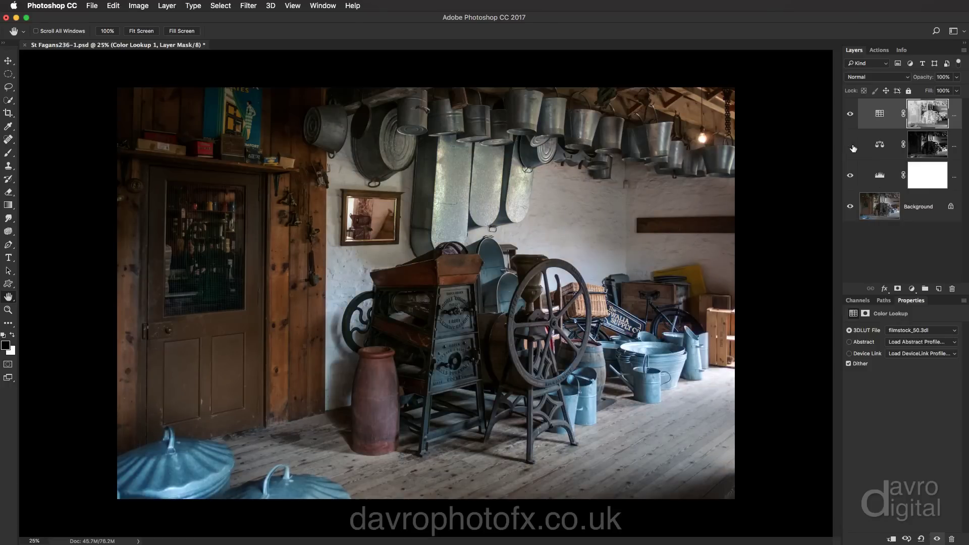
pyautogui.click(851, 116)
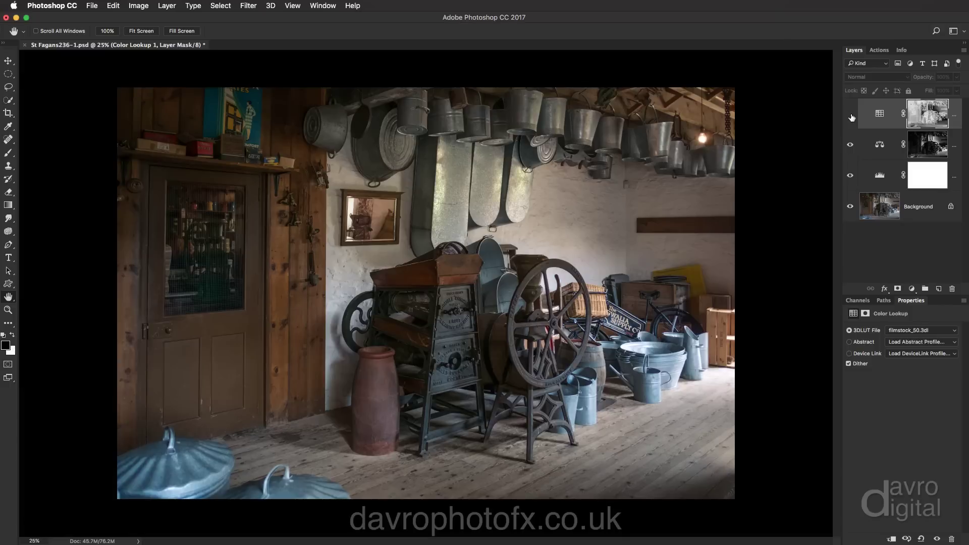
pyautogui.click(851, 116)
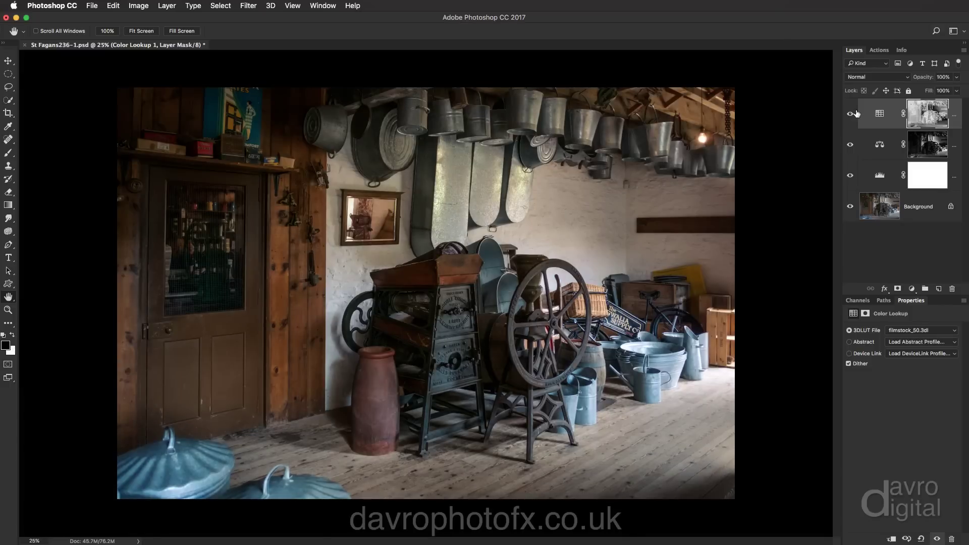
pyautogui.moveTo(851, 115)
pyautogui.mouseDown()
pyautogui.moveTo(852, 142)
pyautogui.moveTo(870, 160)
pyautogui.moveTo(851, 137)
pyautogui.moveTo(851, 116)
pyautogui.mouseUp()
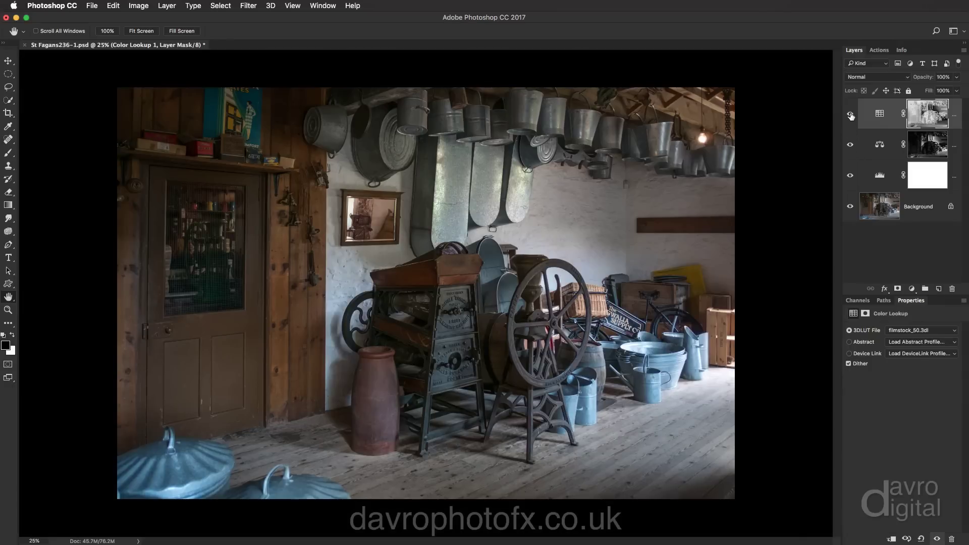